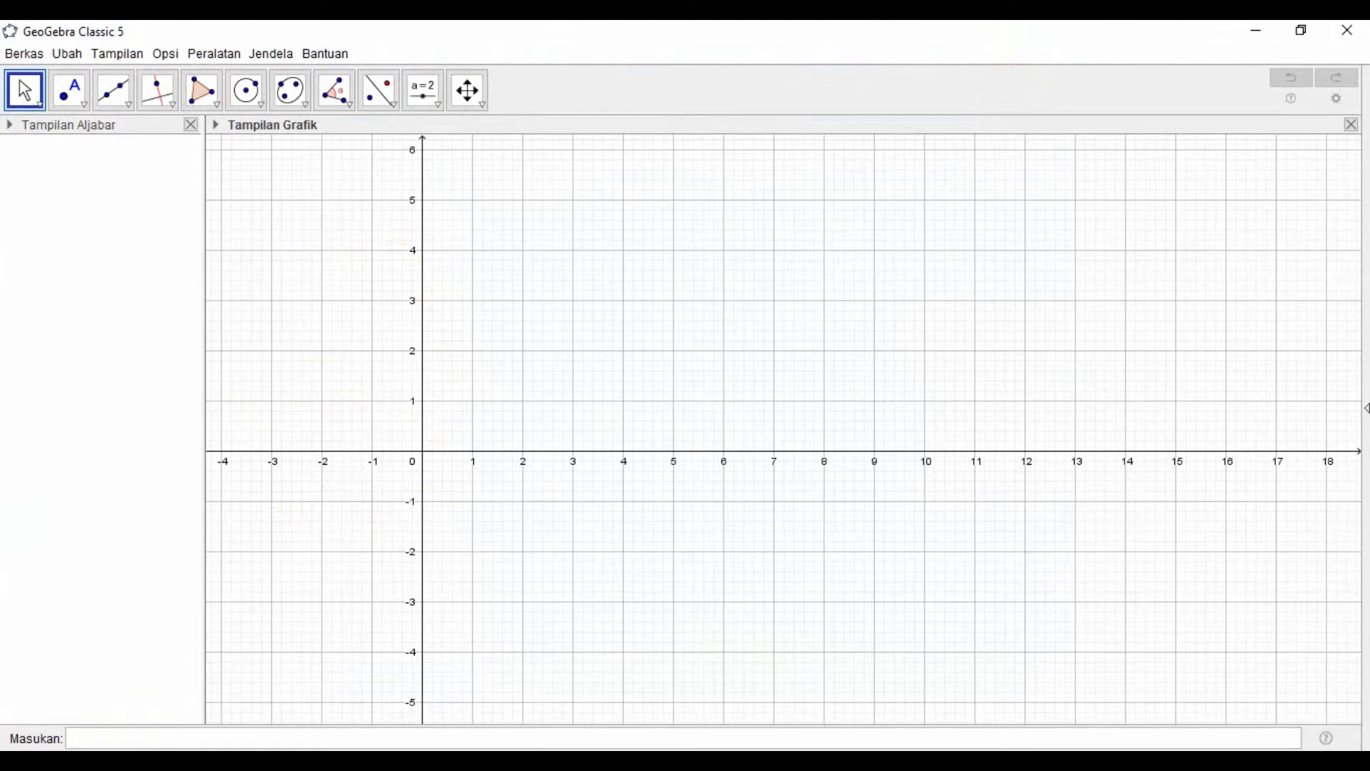
Define a number k with the value 3
{"action": "left_click", "coordinate": [85, 739]}
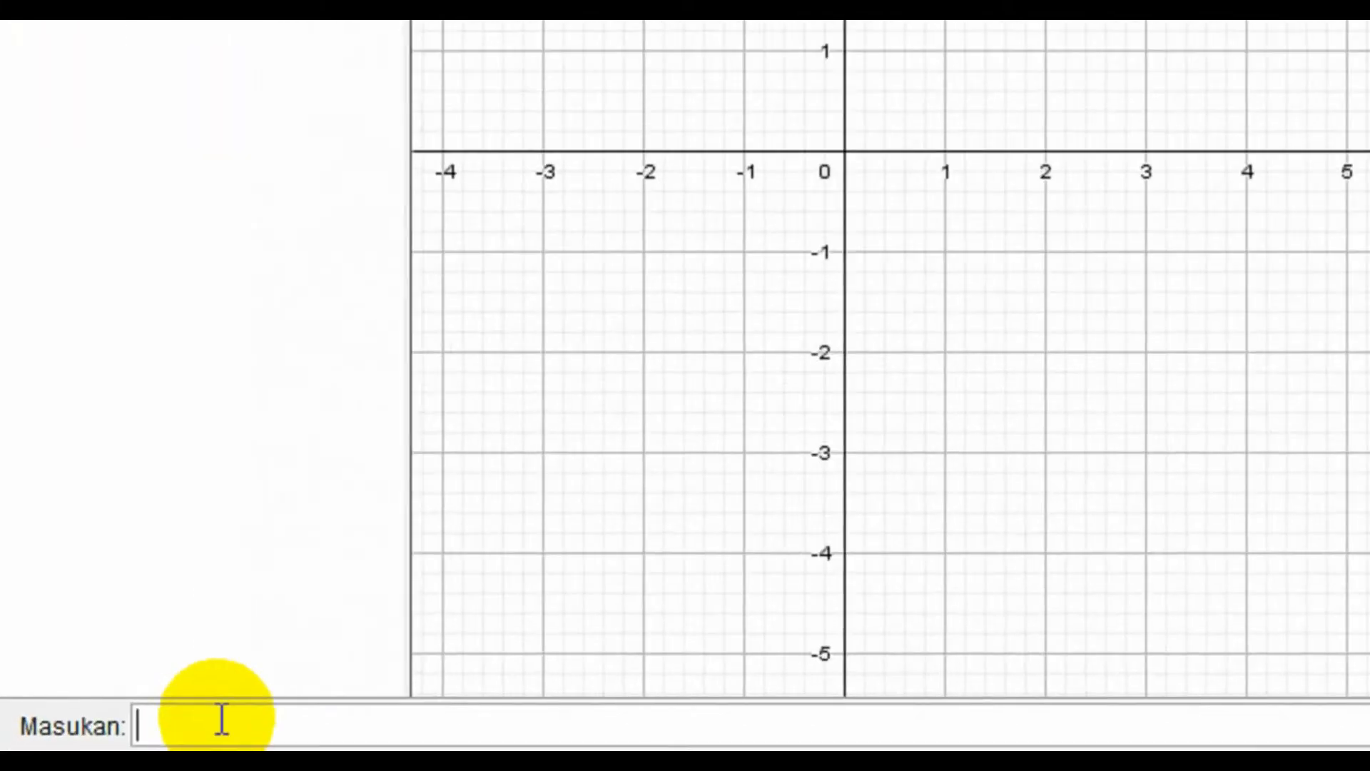
{"action": "type", "text": "k=3"}
{"action": "key", "text": "Return"}
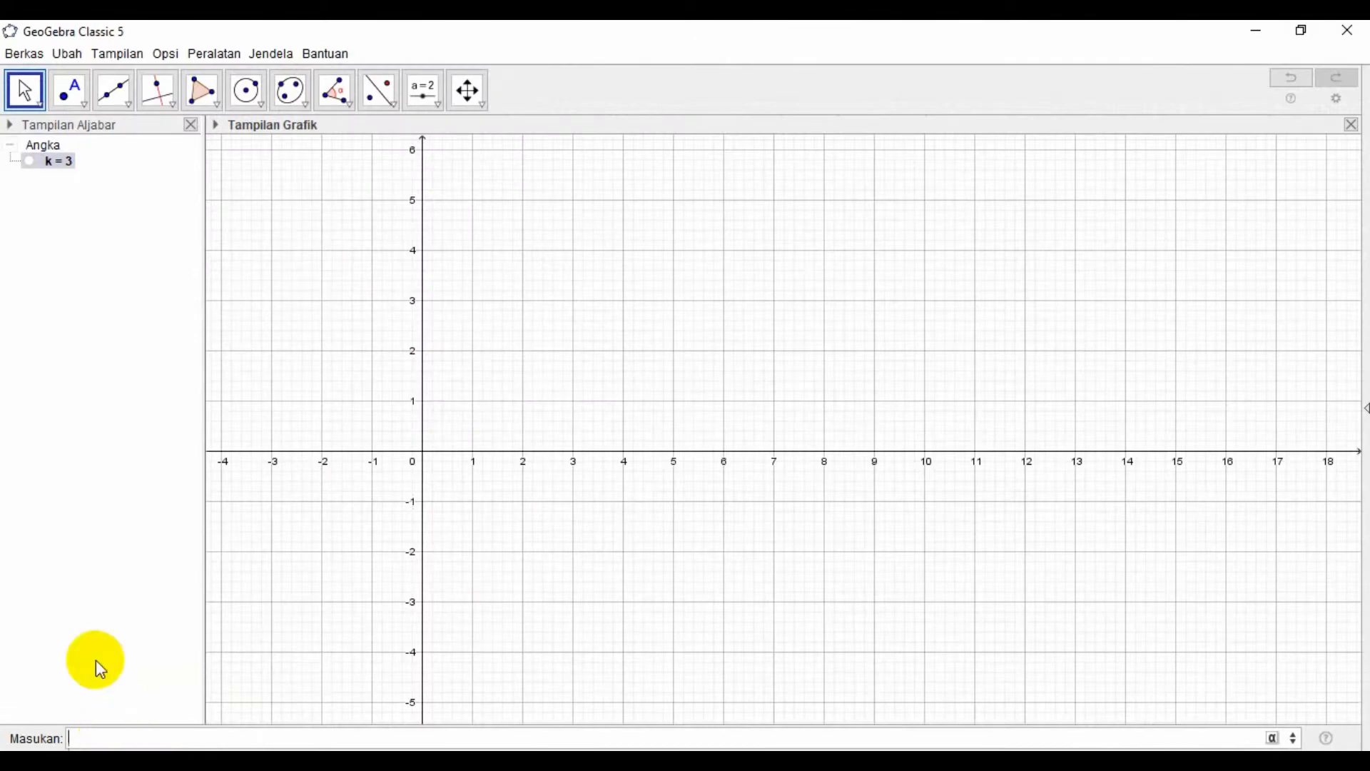
Create a number slider near (-1.4, 3.4) in the graph, ranging from -5 to 5 with an increment of 1
{"action": "left_click", "coordinate": [440, 110]}
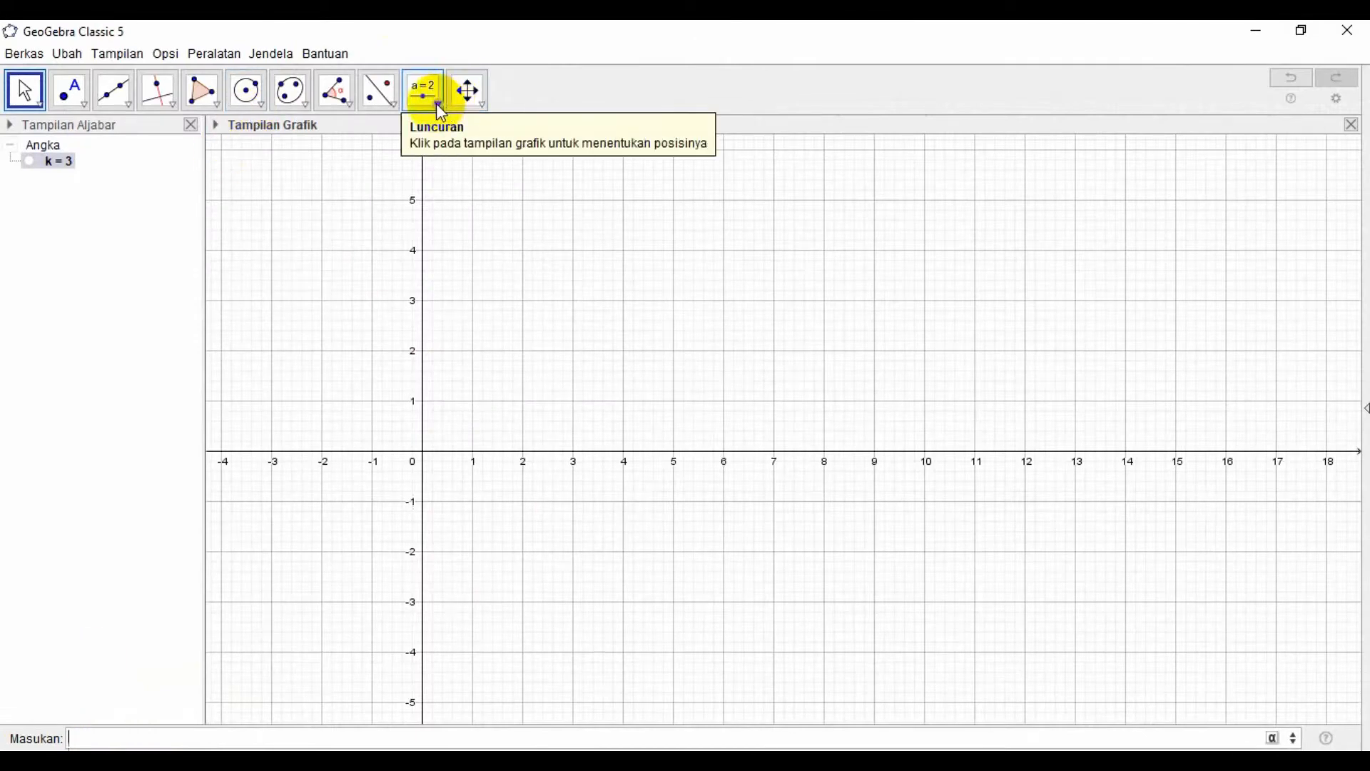
{"action": "left_click", "coordinate": [440, 110]}
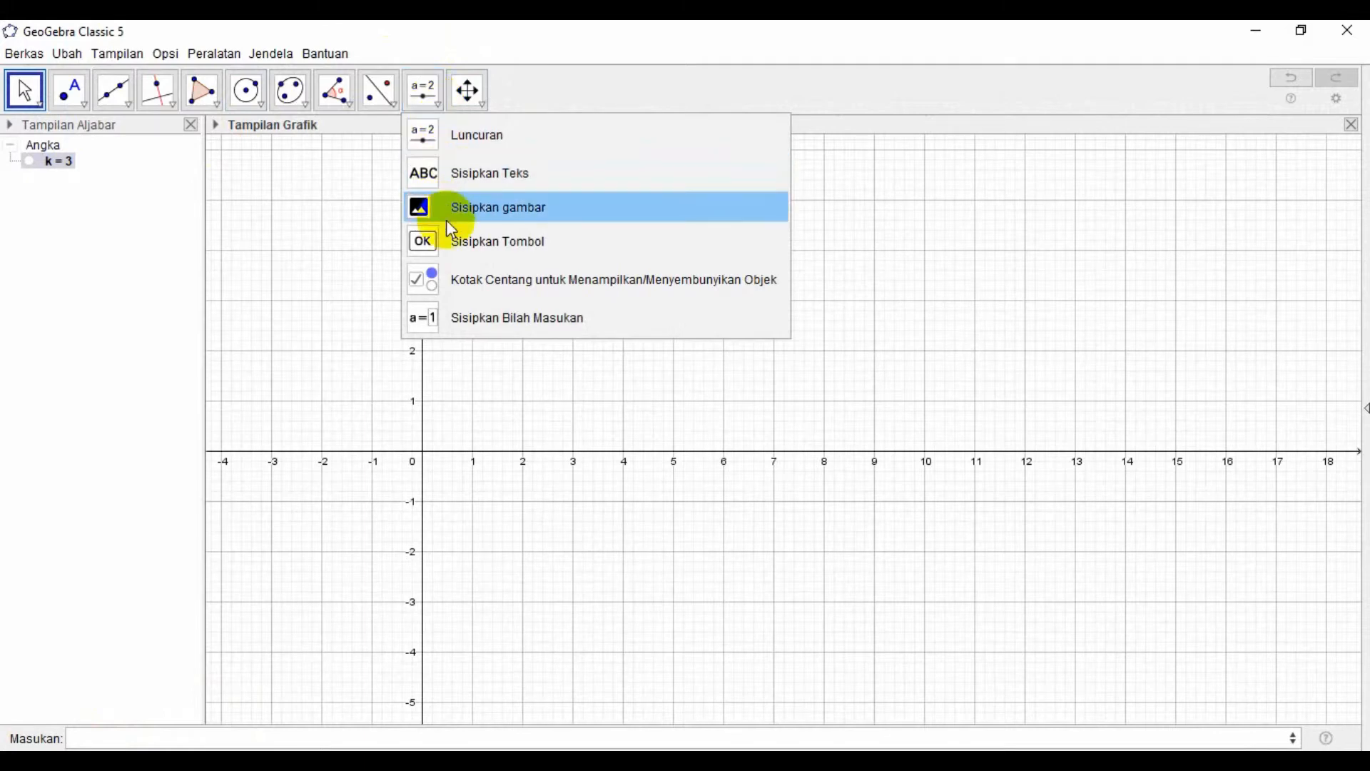
{"action": "left_click", "coordinate": [469, 140]}
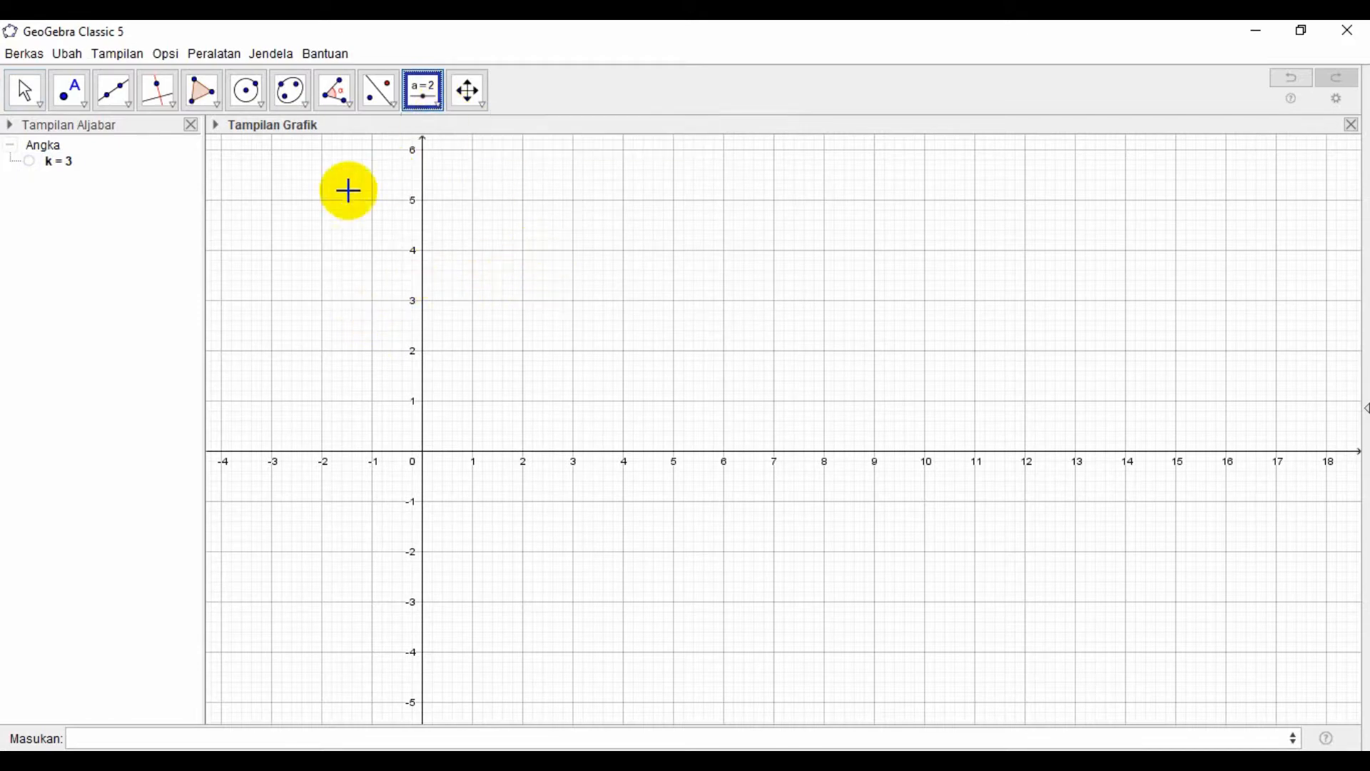
{"action": "left_click", "coordinate": [354, 279]}
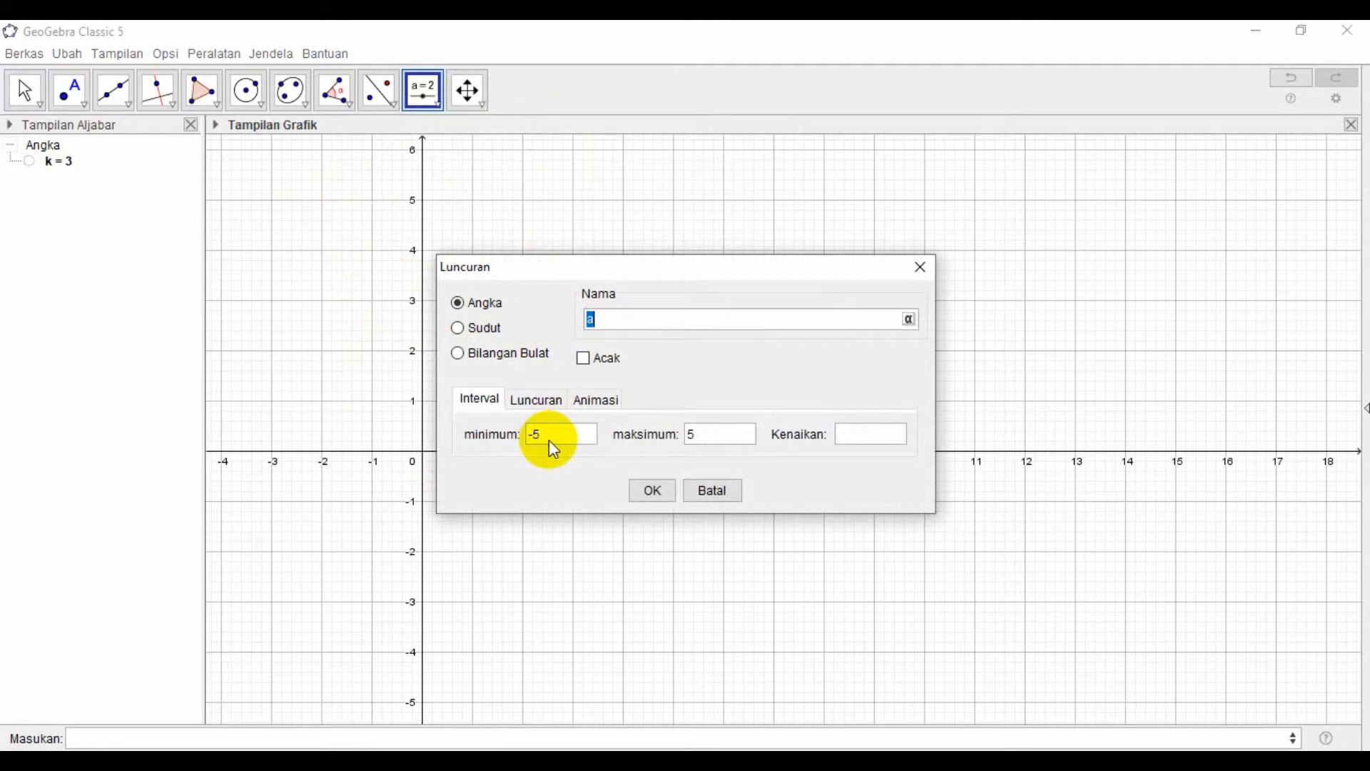
{"action": "left_click", "coordinate": [848, 437]}
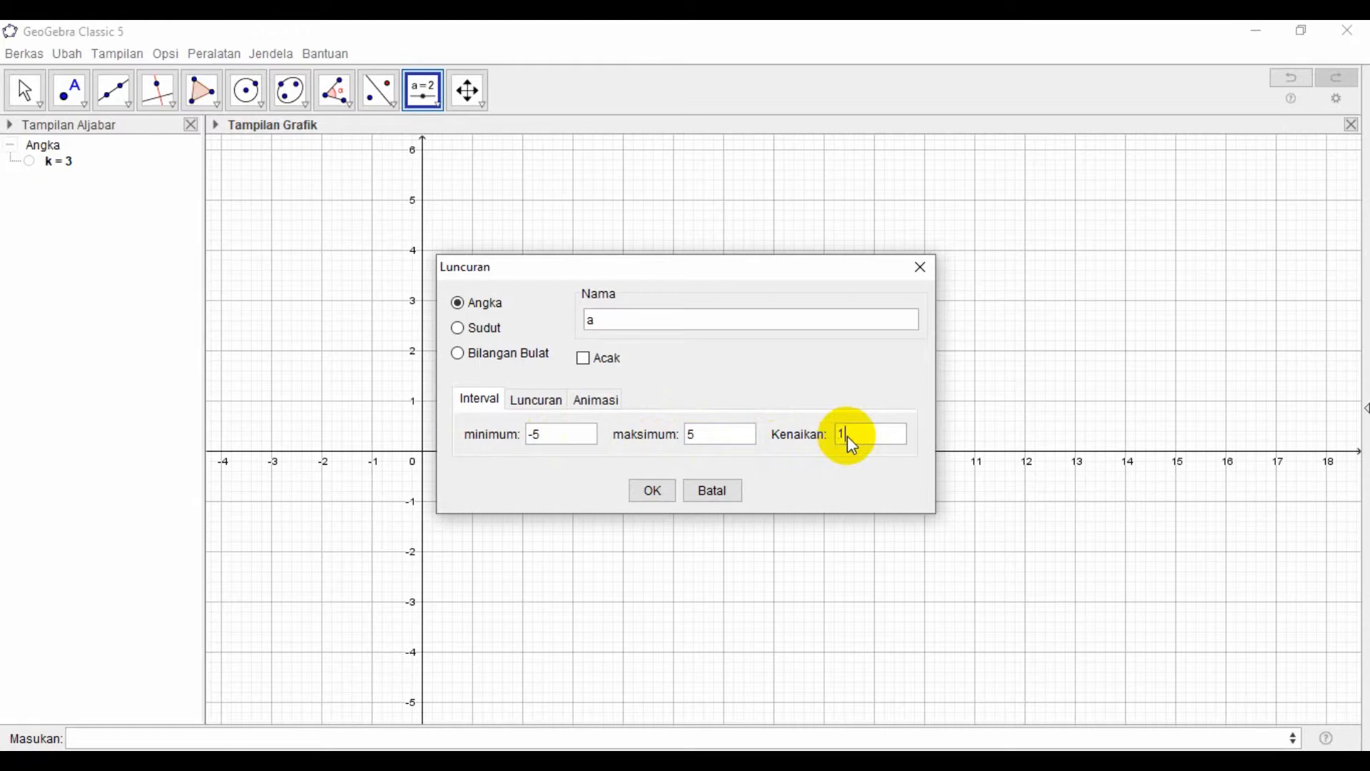
{"action": "left_click", "coordinate": [601, 404]}
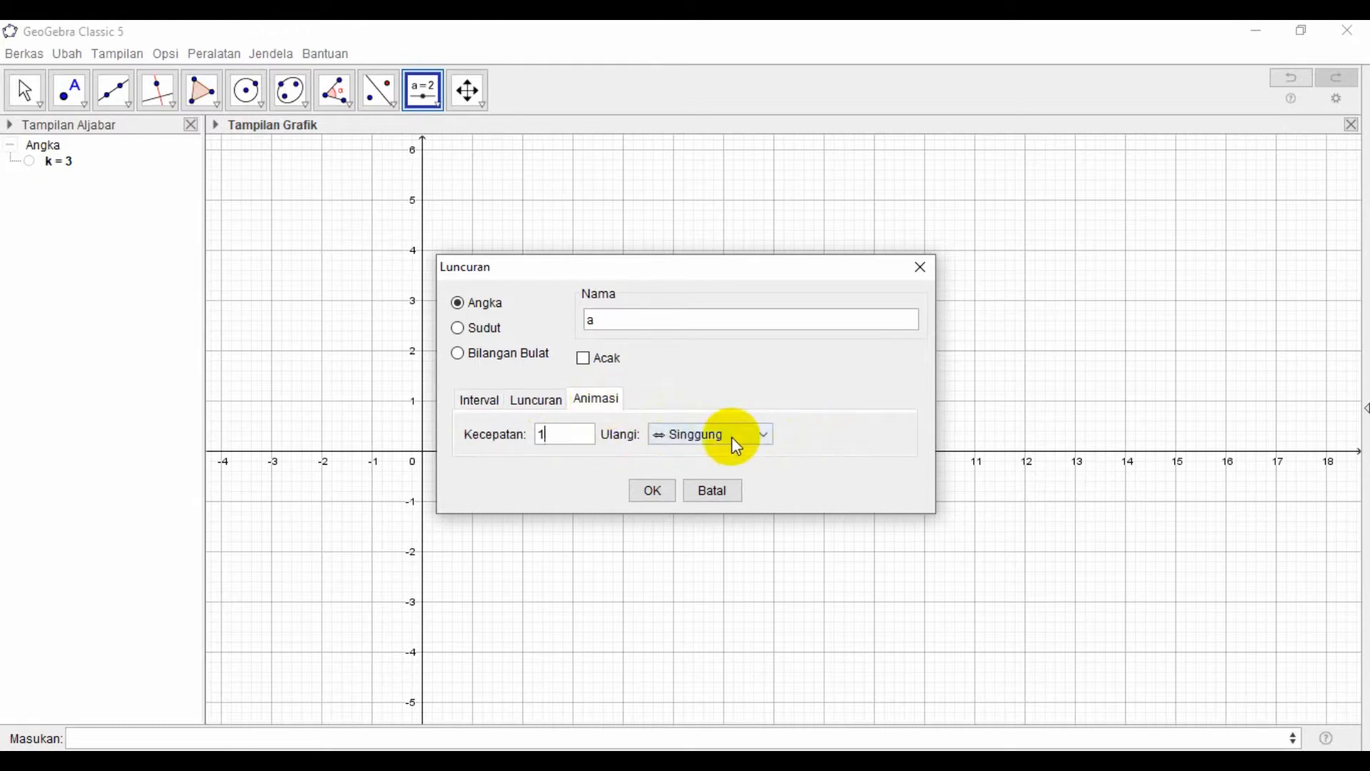
{"action": "left_click", "coordinate": [528, 399]}
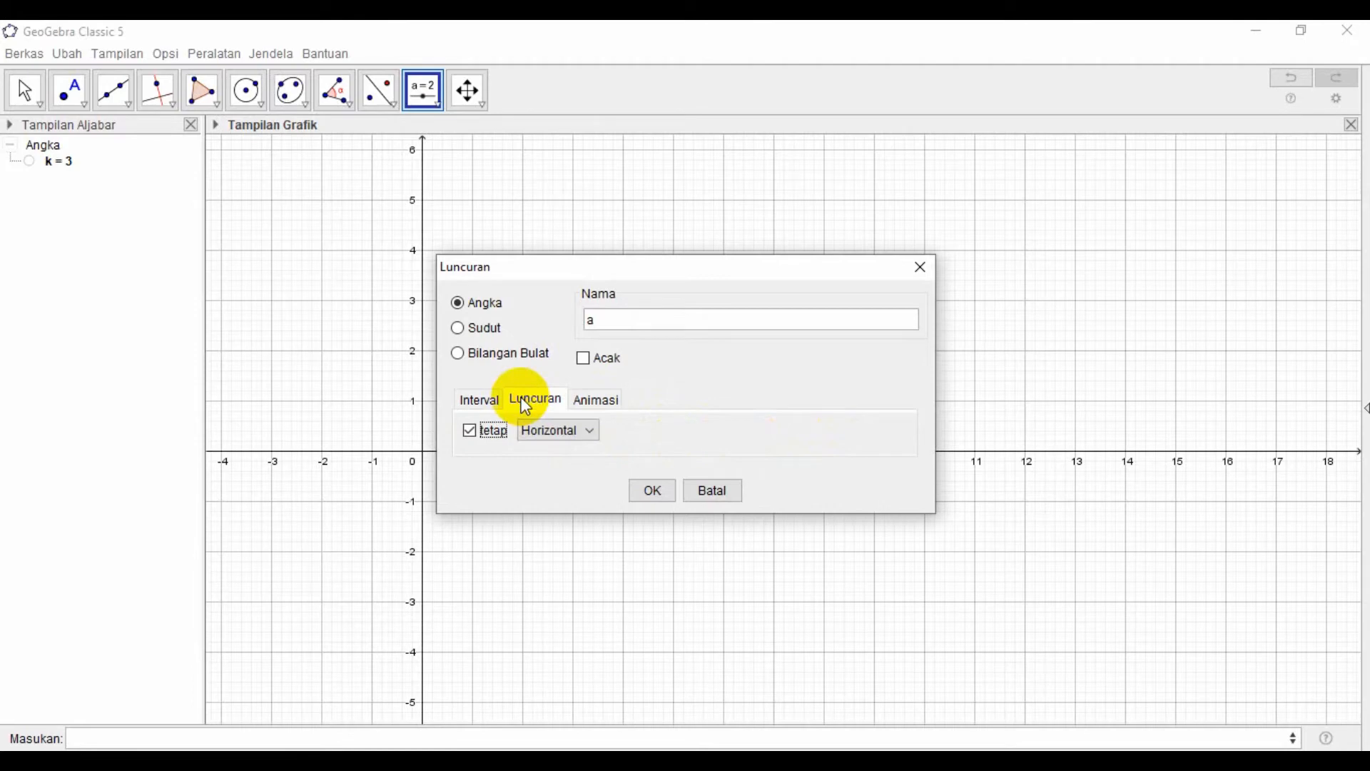
{"action": "left_click", "coordinate": [479, 399]}
{"action": "left_click", "coordinate": [555, 436]}
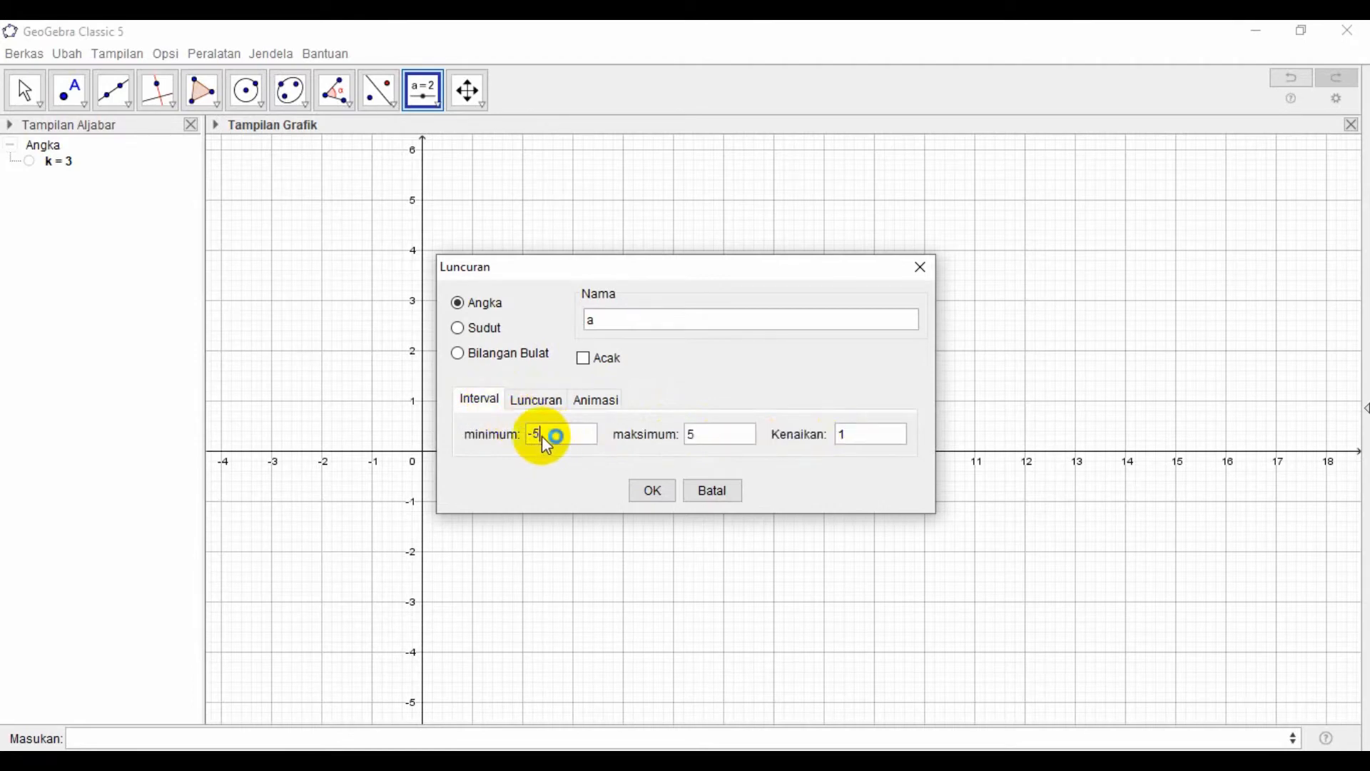
{"action": "left_click", "coordinate": [660, 494]}
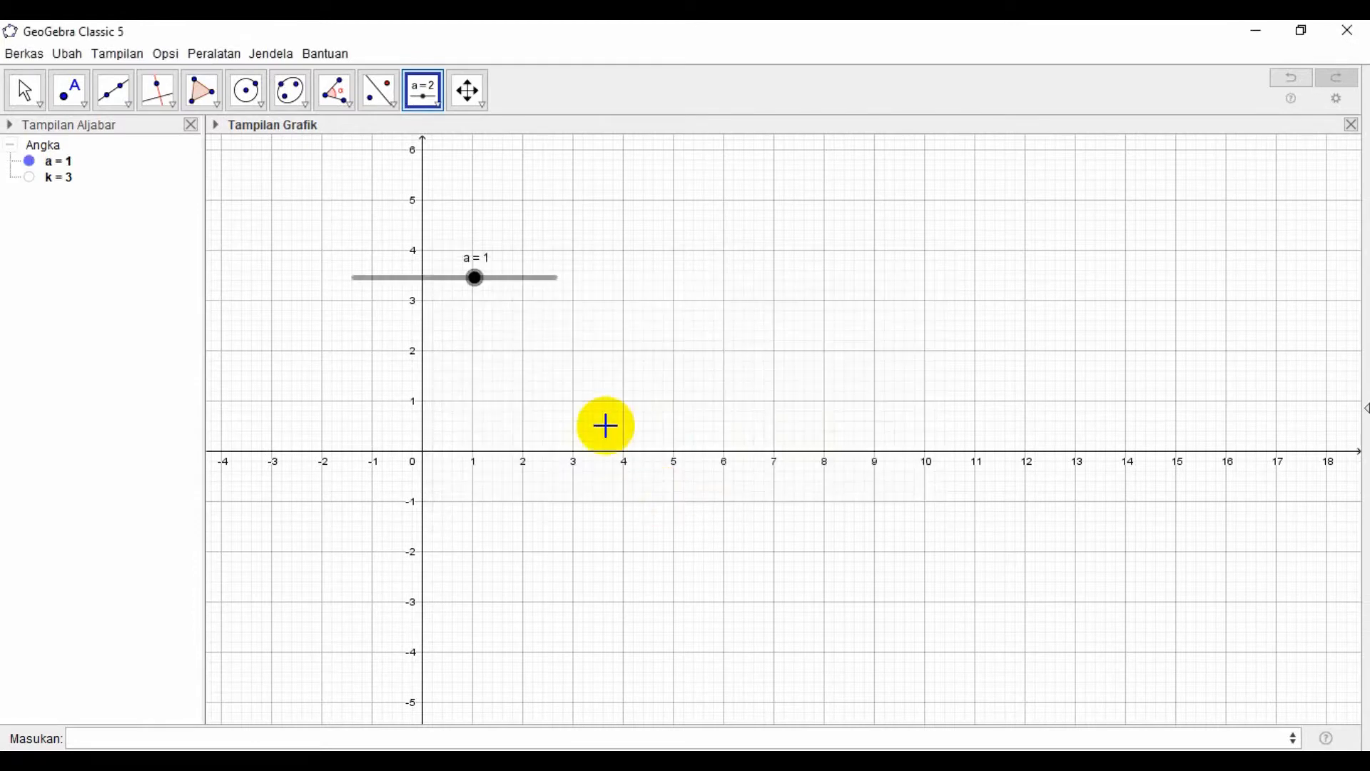
Rename the slider a to k
{"action": "right_click", "coordinate": [478, 285]}
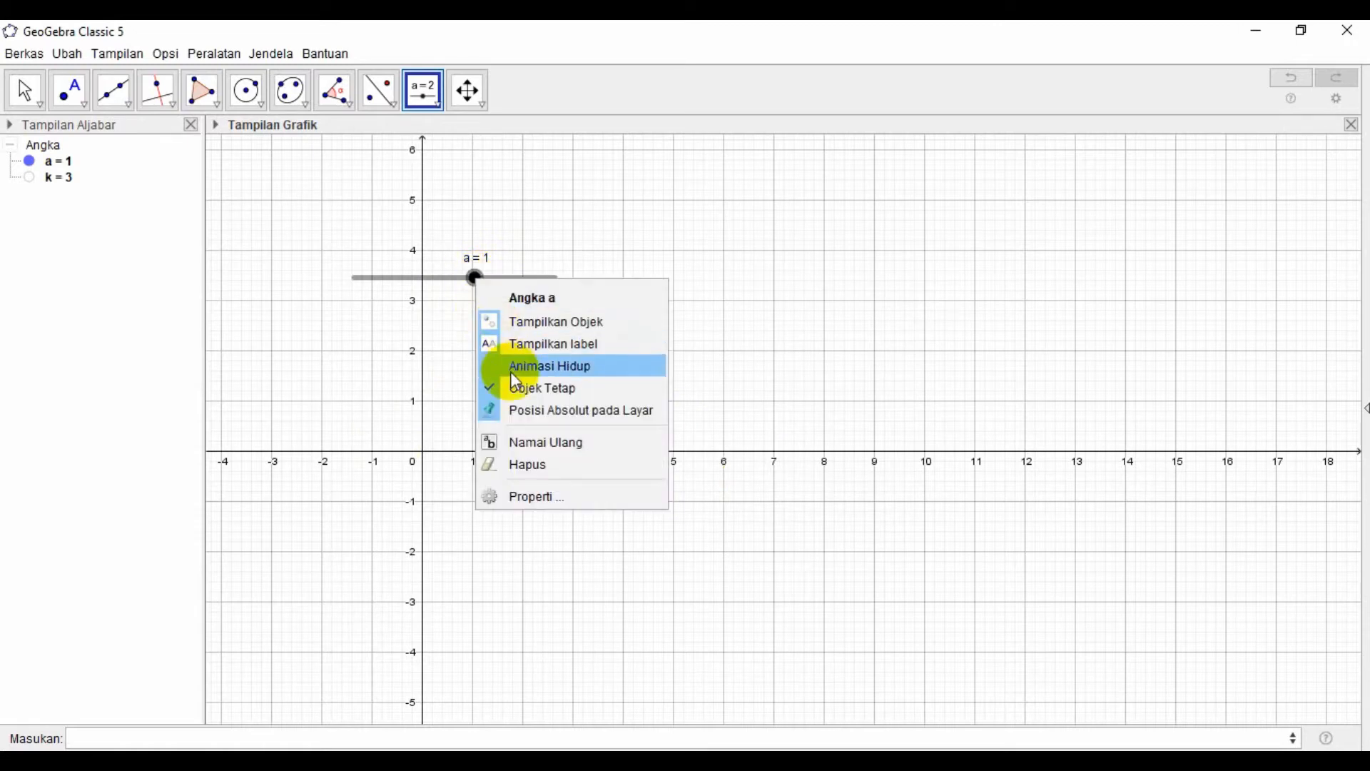
{"action": "left_click", "coordinate": [535, 450]}
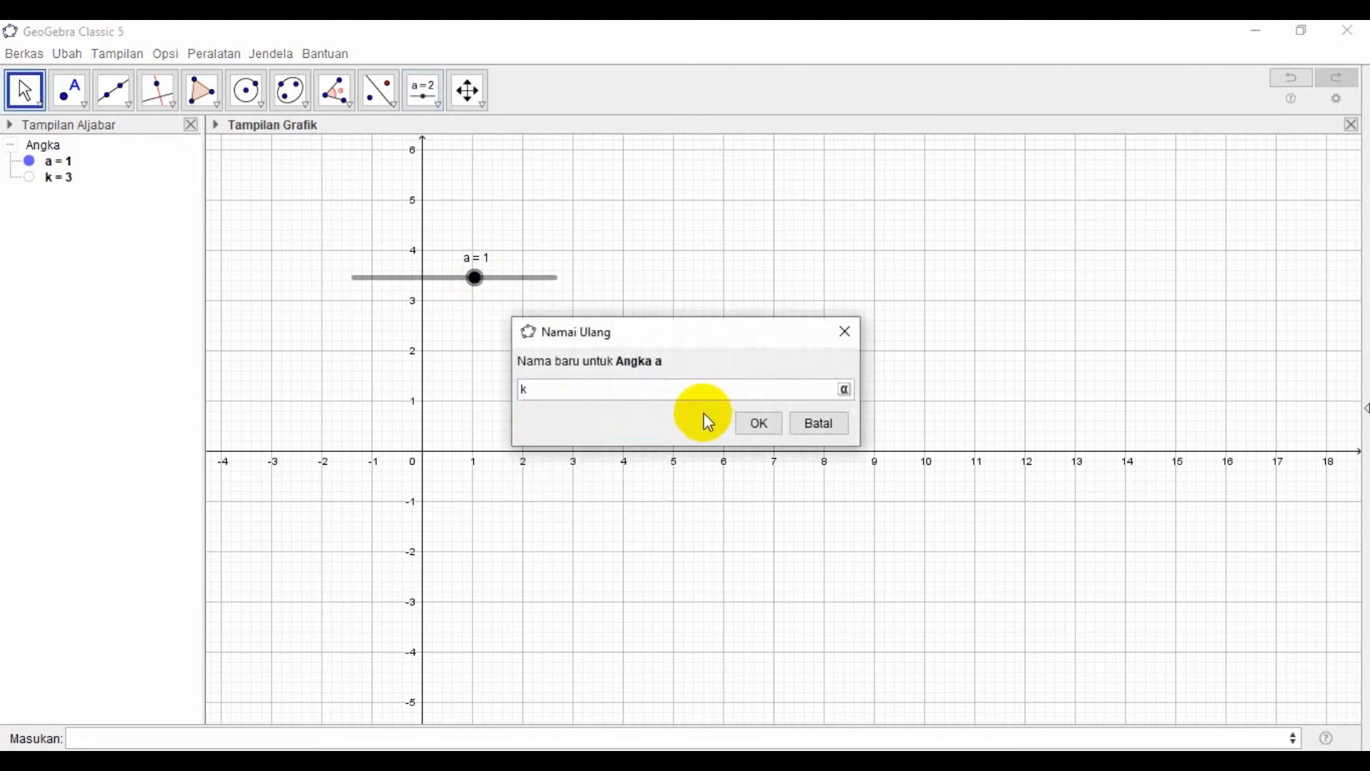
{"action": "left_click", "coordinate": [758, 423]}
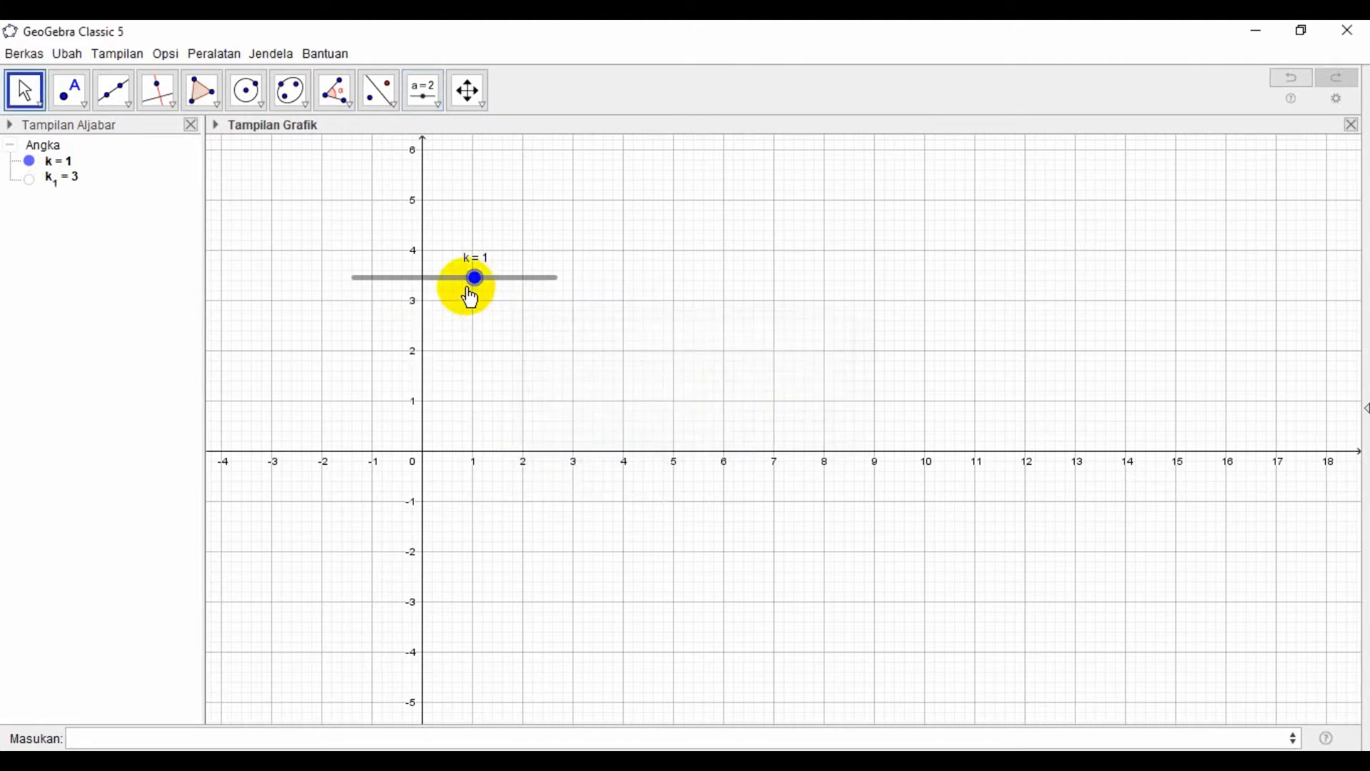
Show the first-defined number, k₁, in the graph and delete it
{"action": "left_click", "coordinate": [28, 179]}
{"action": "right_click", "coordinate": [30, 184]}
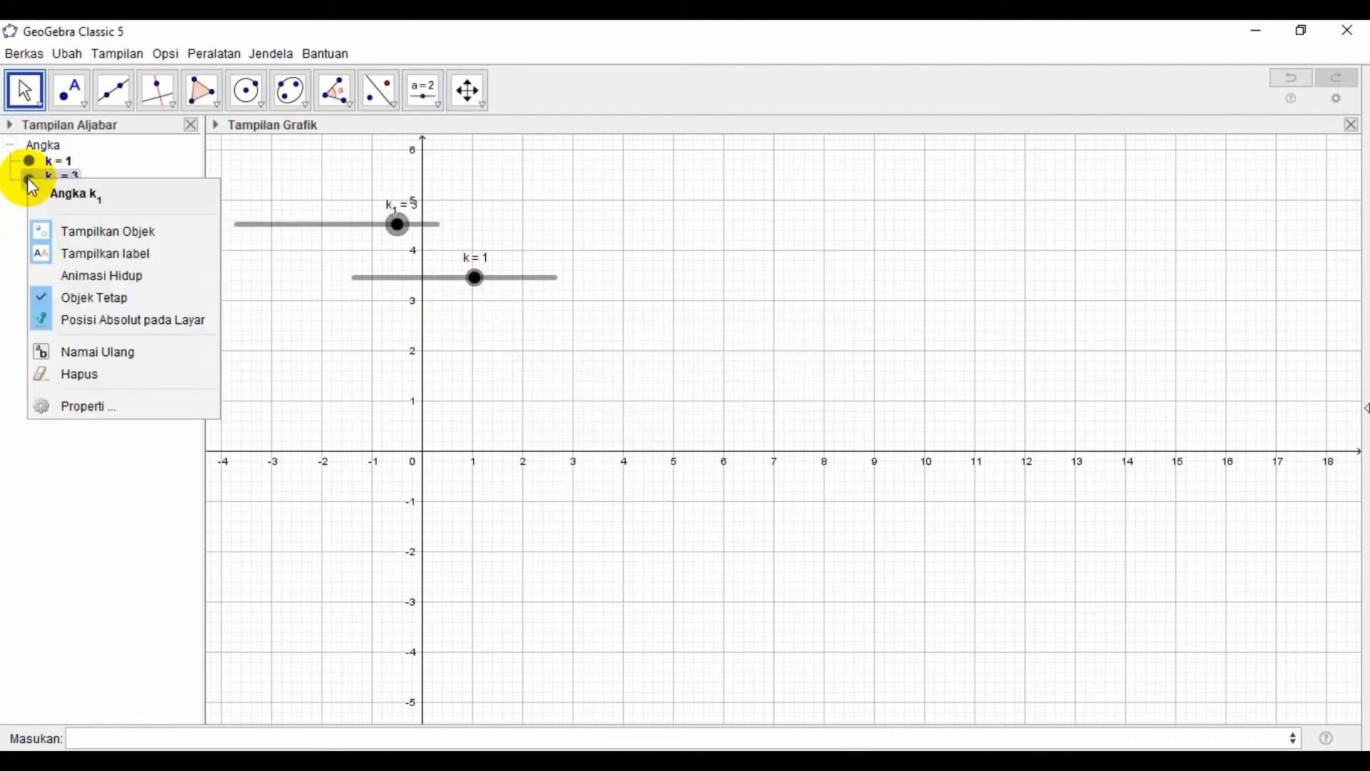
{"action": "left_click", "coordinate": [96, 372]}
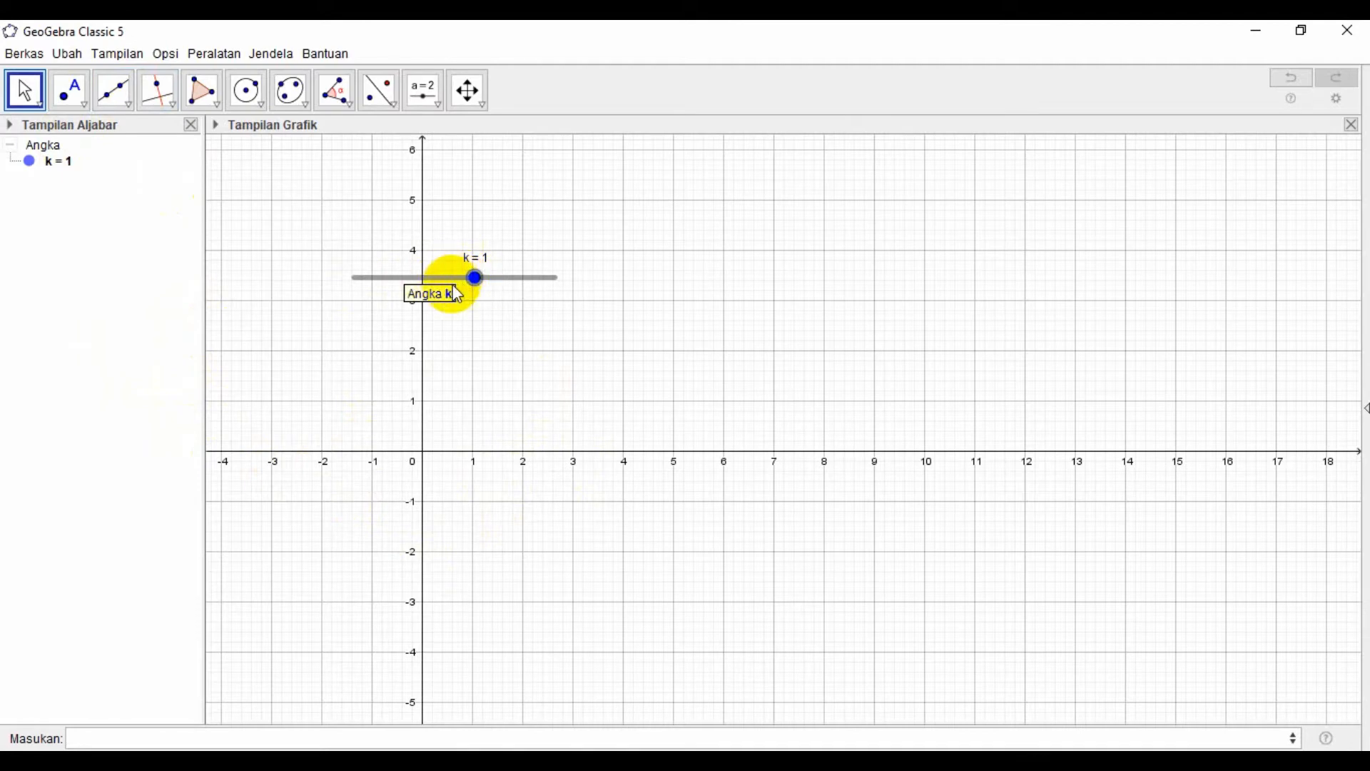
Draw a triangle ABC with the Polygon tool through the points (4, 1), (8, 1) and (8, 3)
{"action": "left_click", "coordinate": [213, 99]}
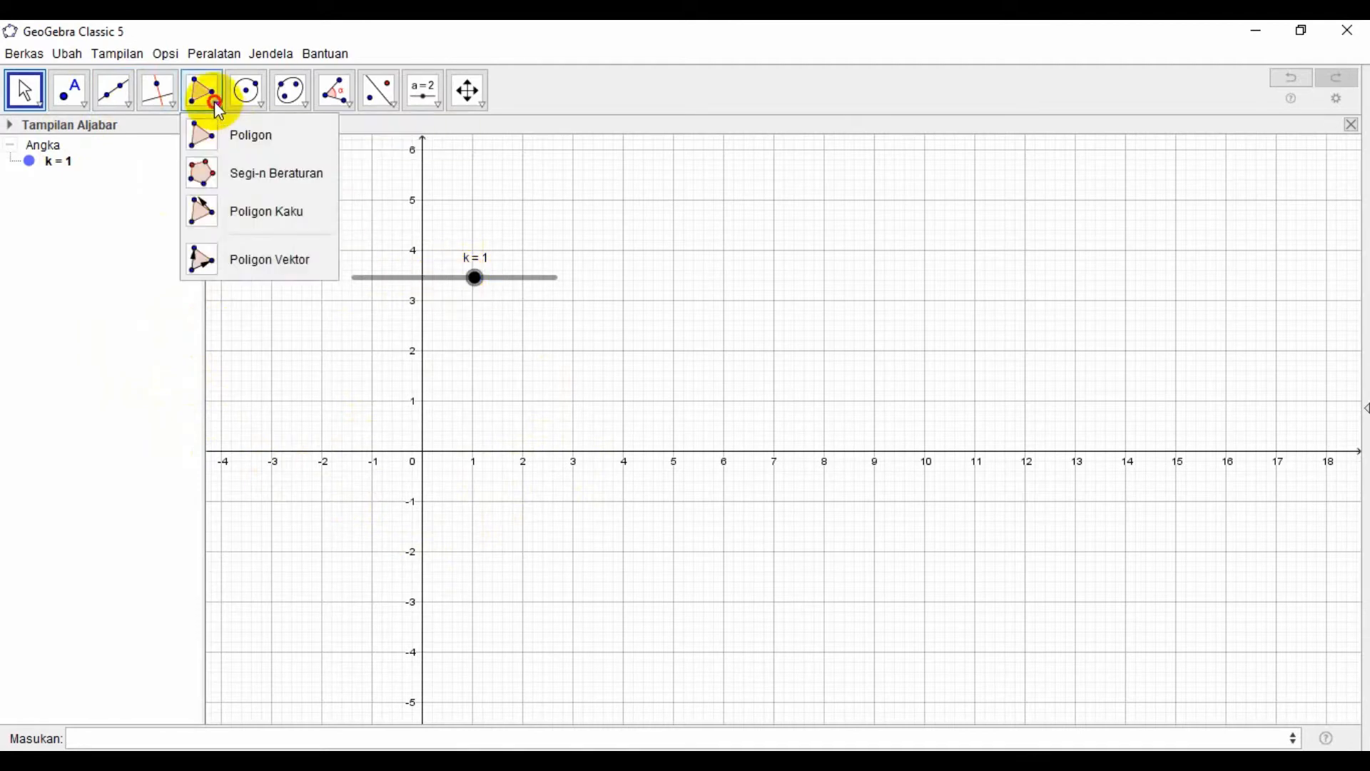
{"action": "left_click", "coordinate": [217, 138]}
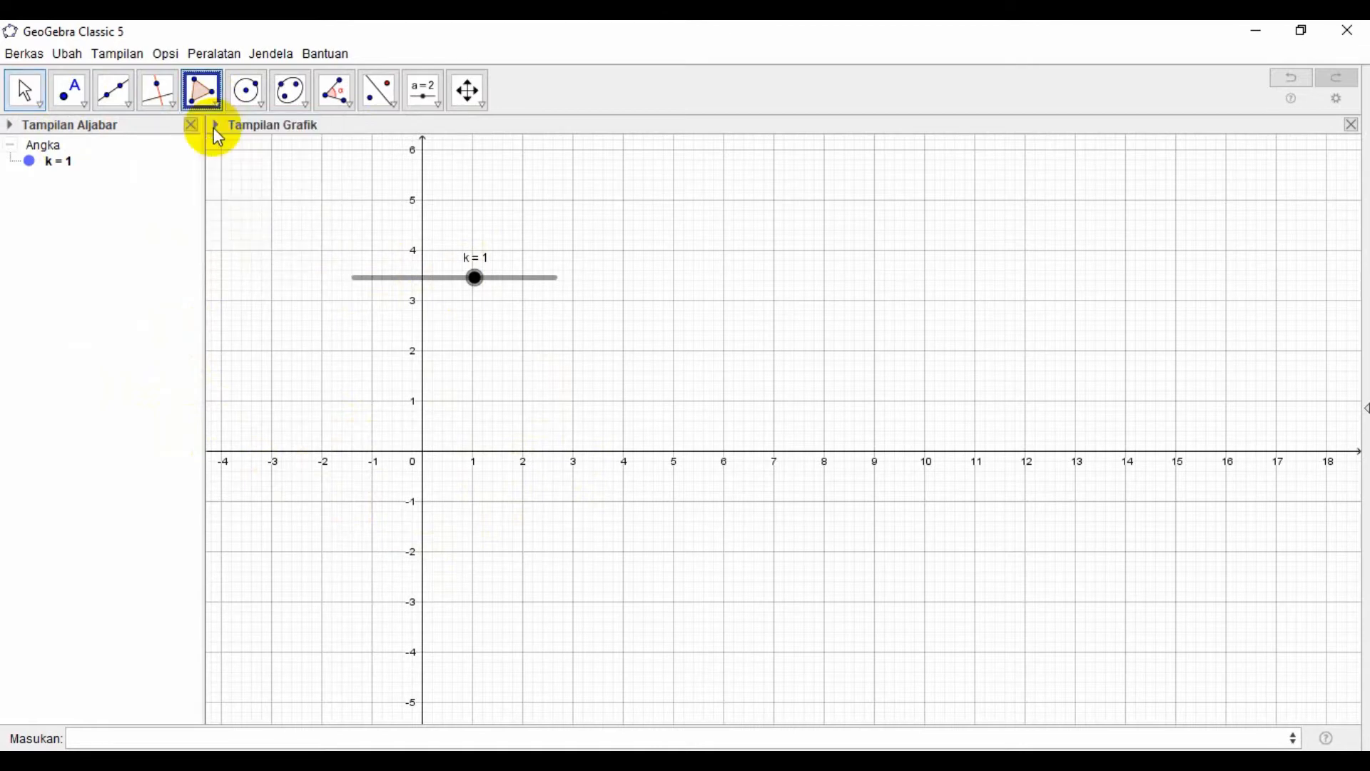
{"action": "left_click", "coordinate": [623, 401]}
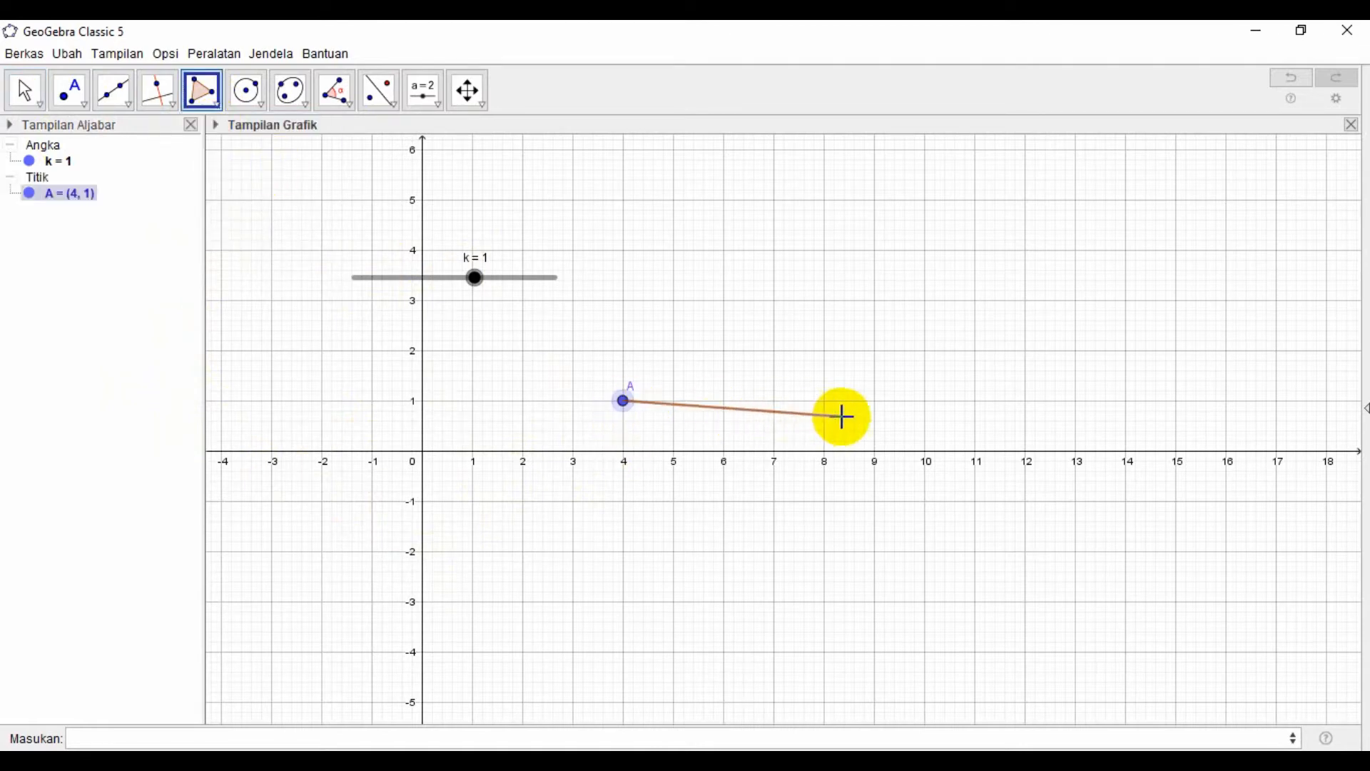
{"action": "left_click", "coordinate": [823, 400]}
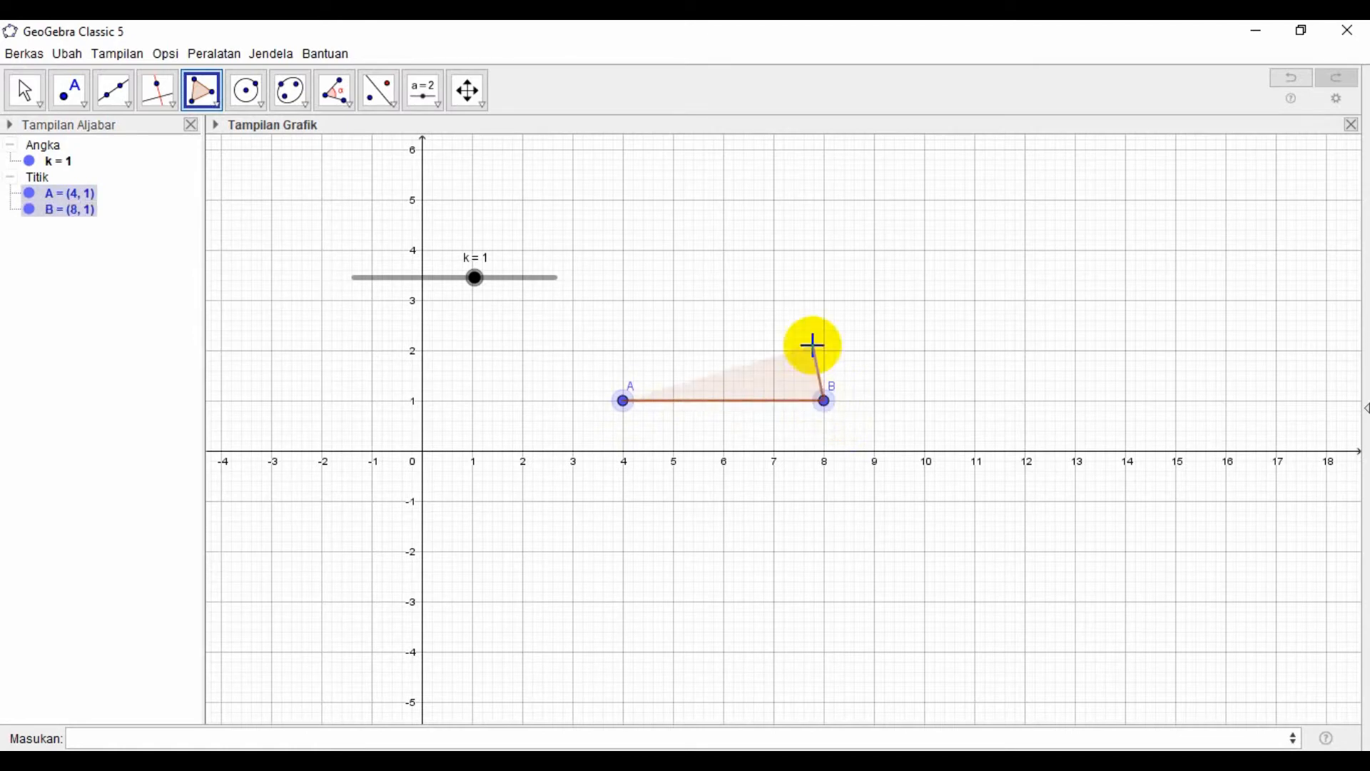
{"action": "left_click", "coordinate": [820, 298]}
{"action": "left_click", "coordinate": [625, 401]}
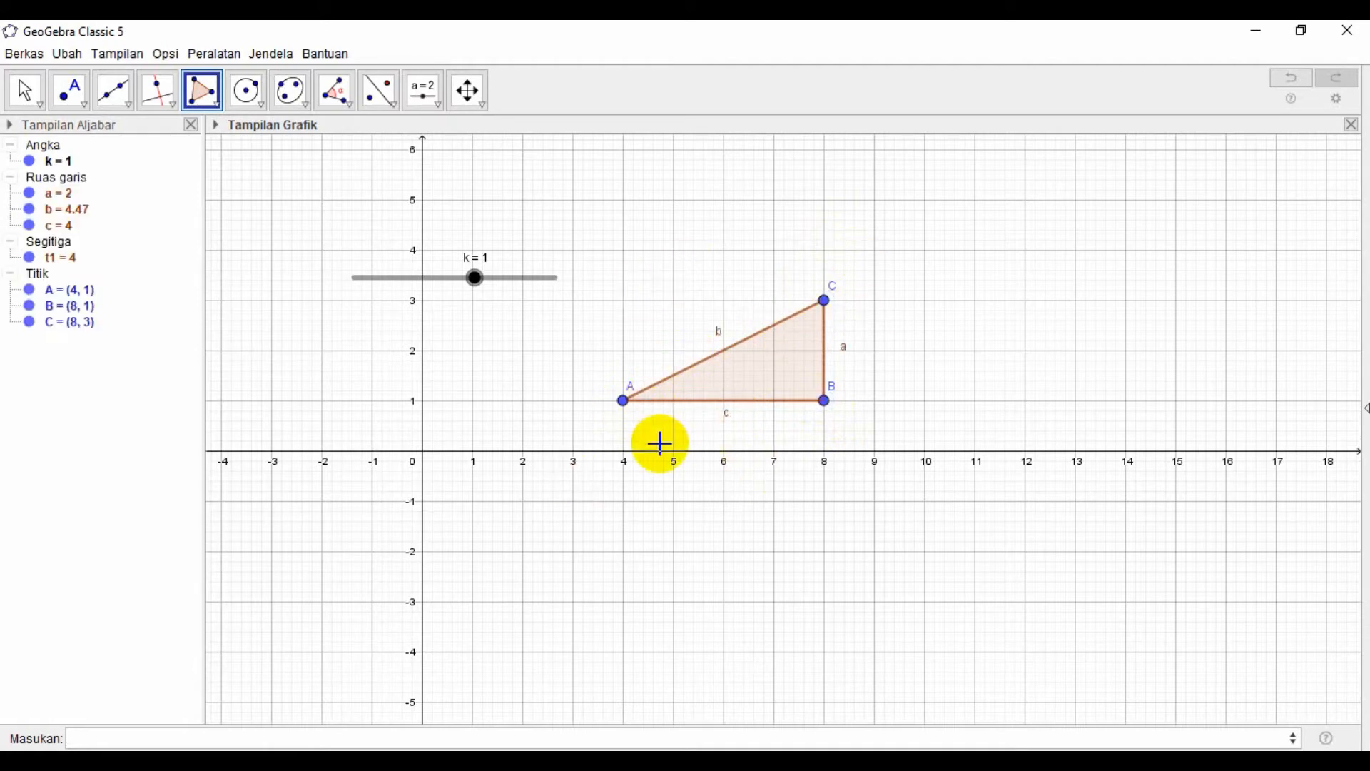
{"action": "left_click", "coordinate": [27, 88]}
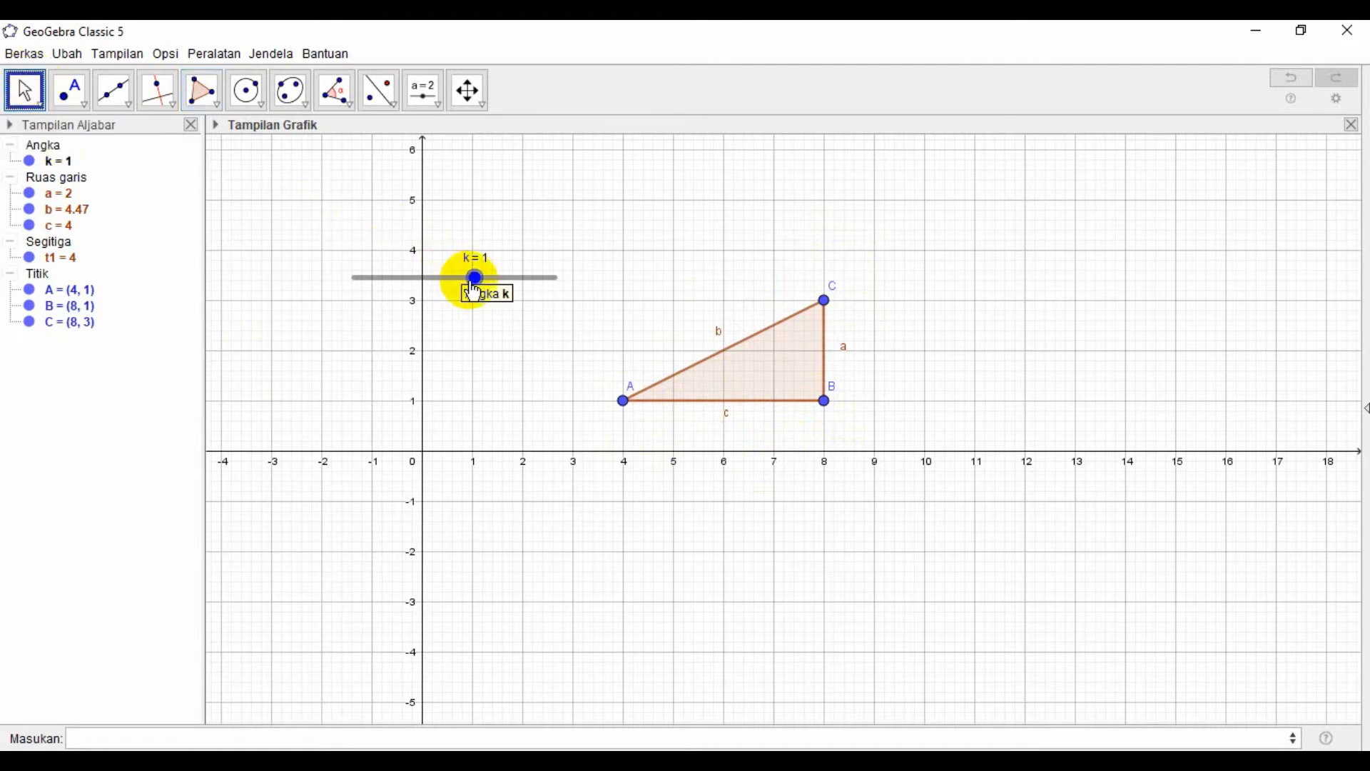
{"action": "mouse_move", "coordinate": [475, 285]}
{"action": "left_mouse_down"}
{"action": "mouse_move", "coordinate": [539, 293]}
{"action": "mouse_move", "coordinate": [483, 290]}
{"action": "left_mouse_up"}
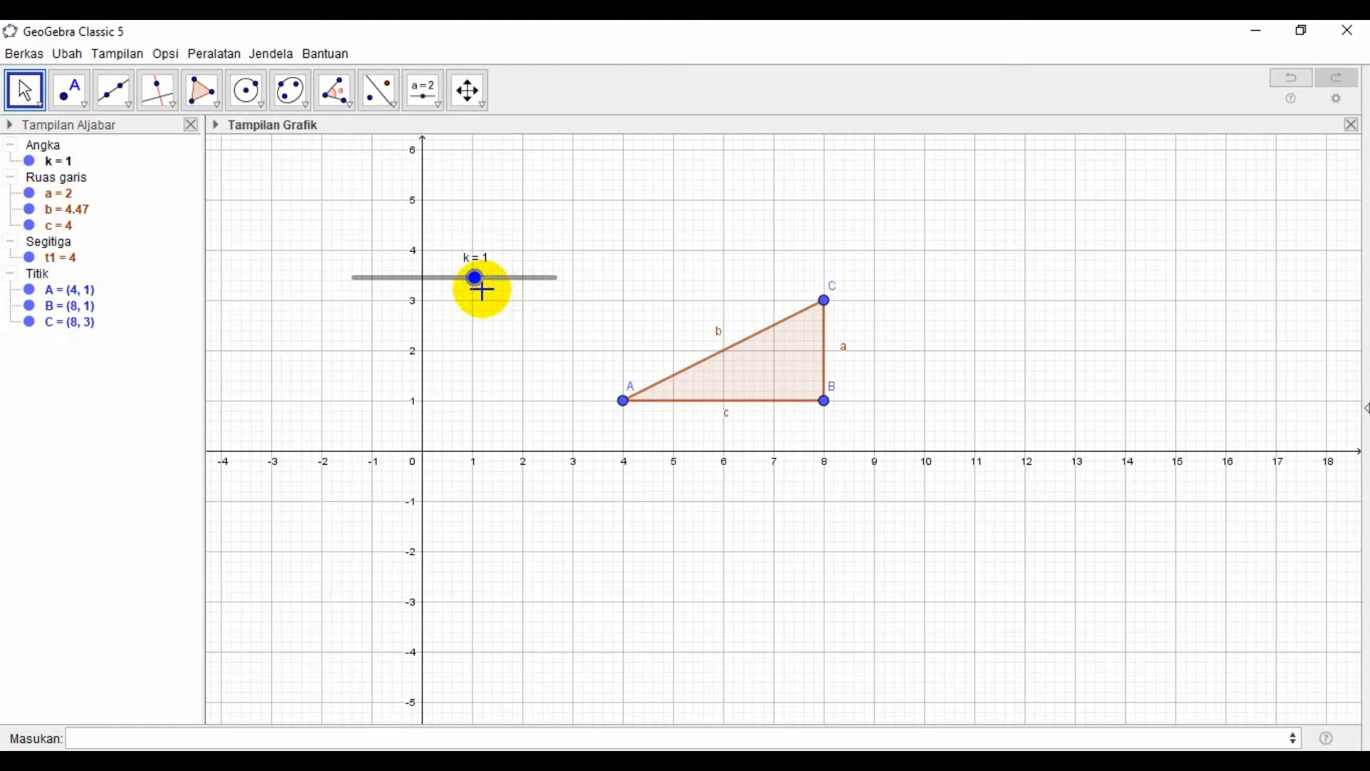
Dilate triangle ABC from point A with the factor k
{"action": "left_click", "coordinate": [395, 107]}
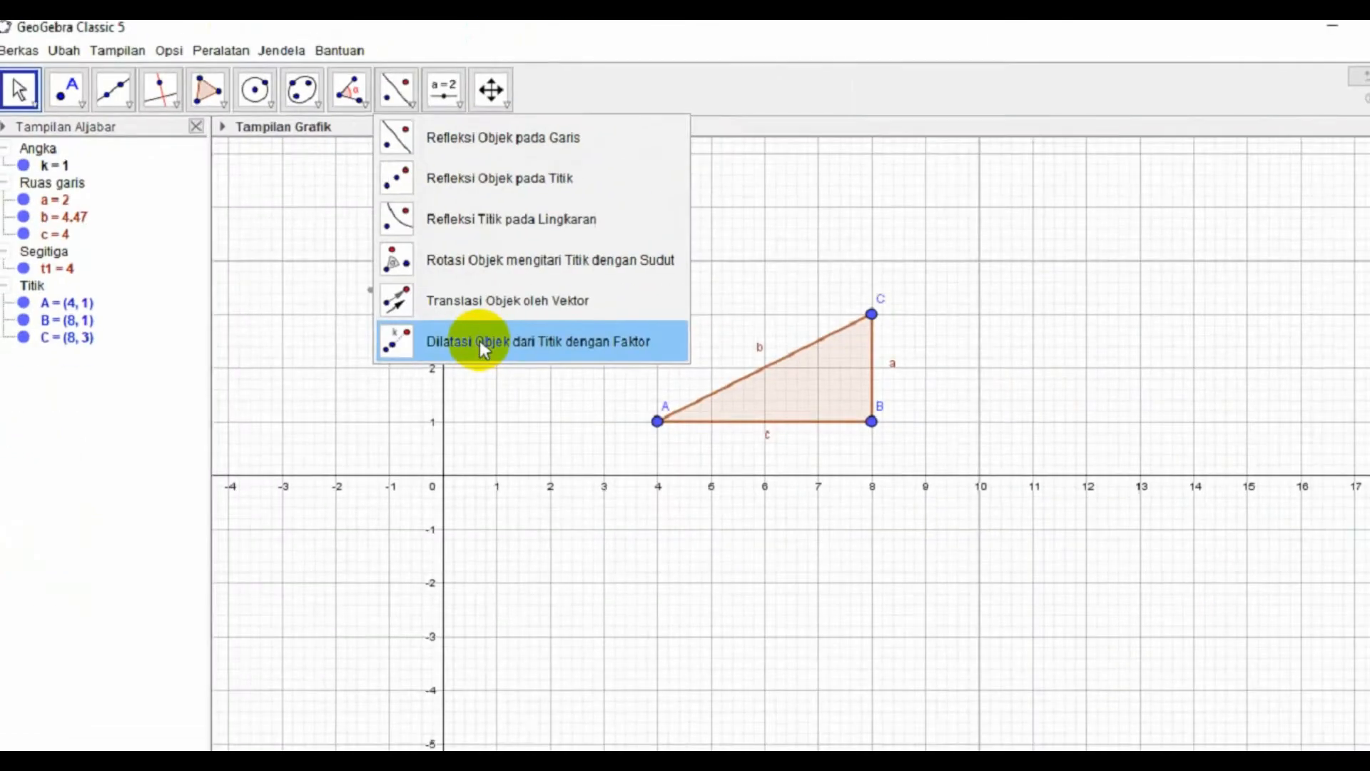
{"action": "left_click", "coordinate": [808, 563]}
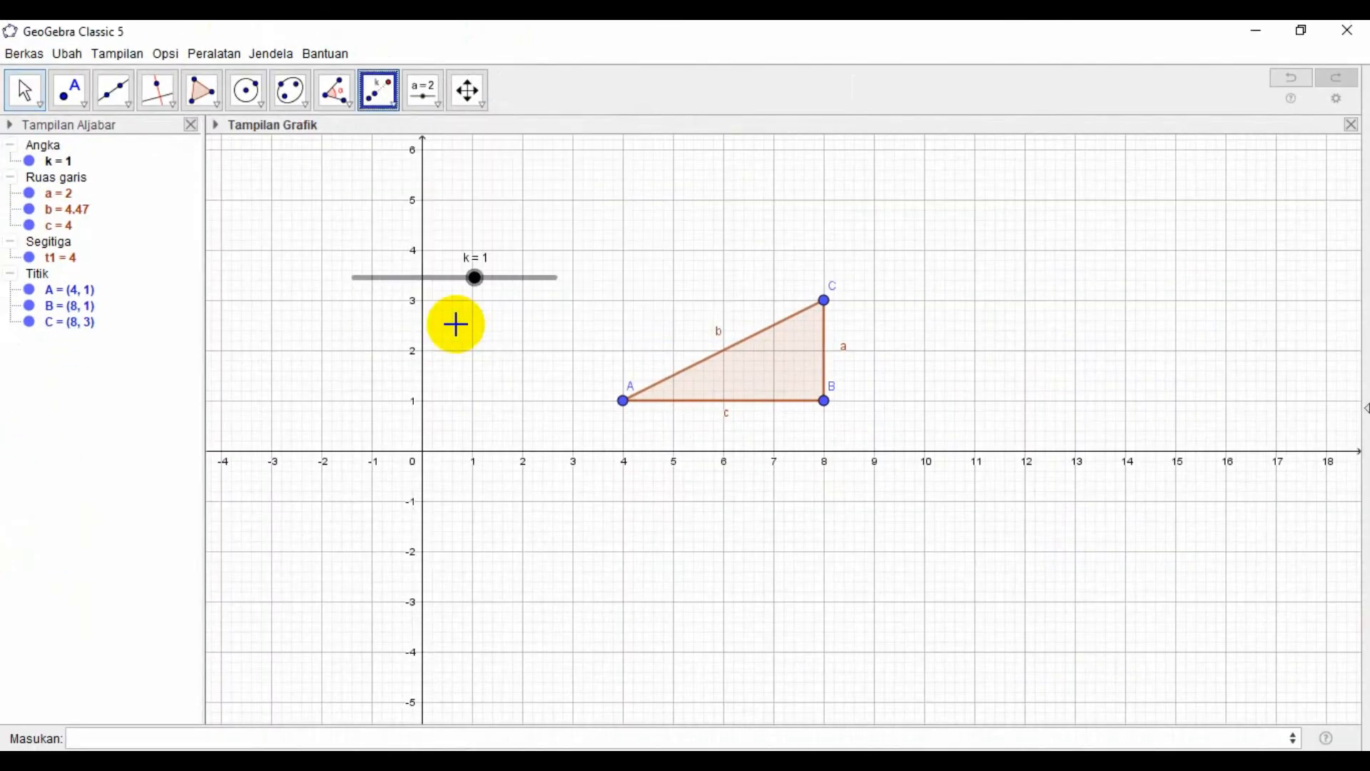
{"action": "left_click", "coordinate": [759, 372]}
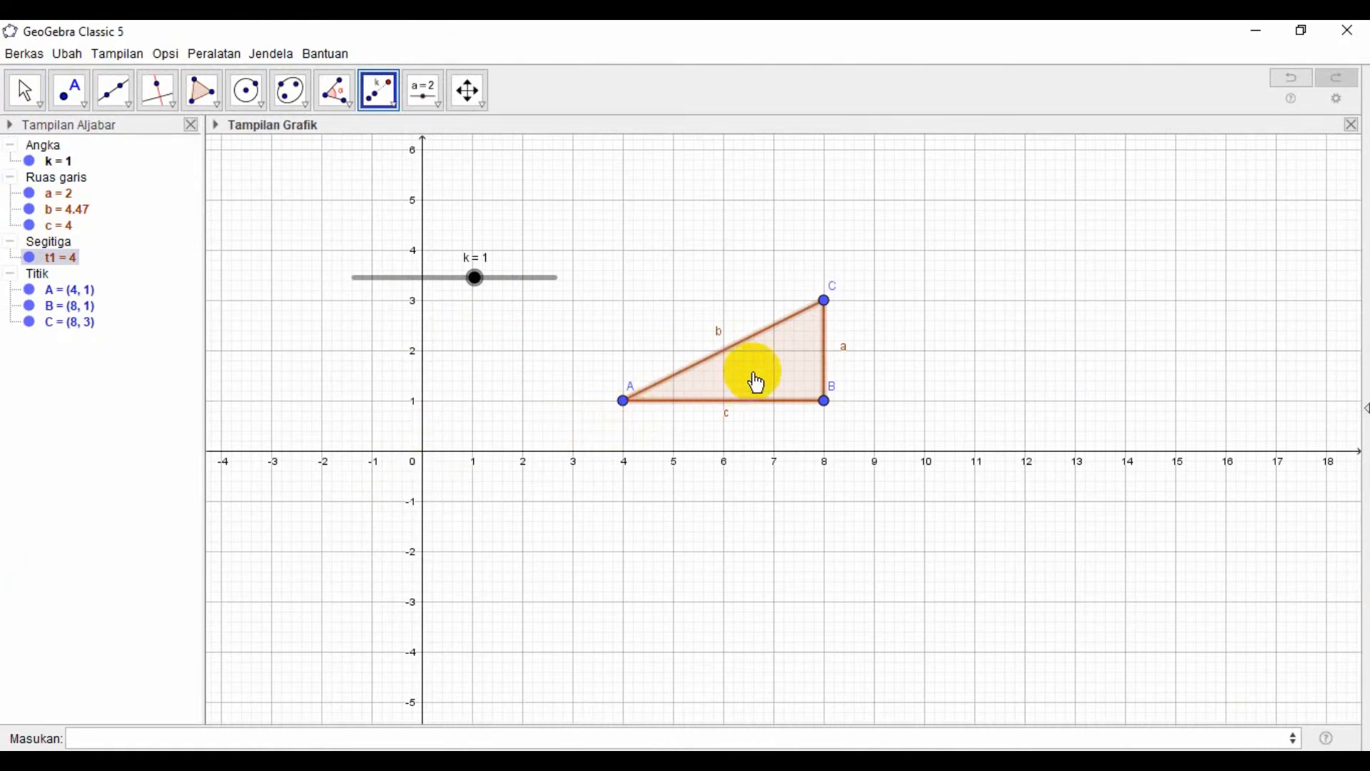
{"action": "left_click", "coordinate": [625, 401]}
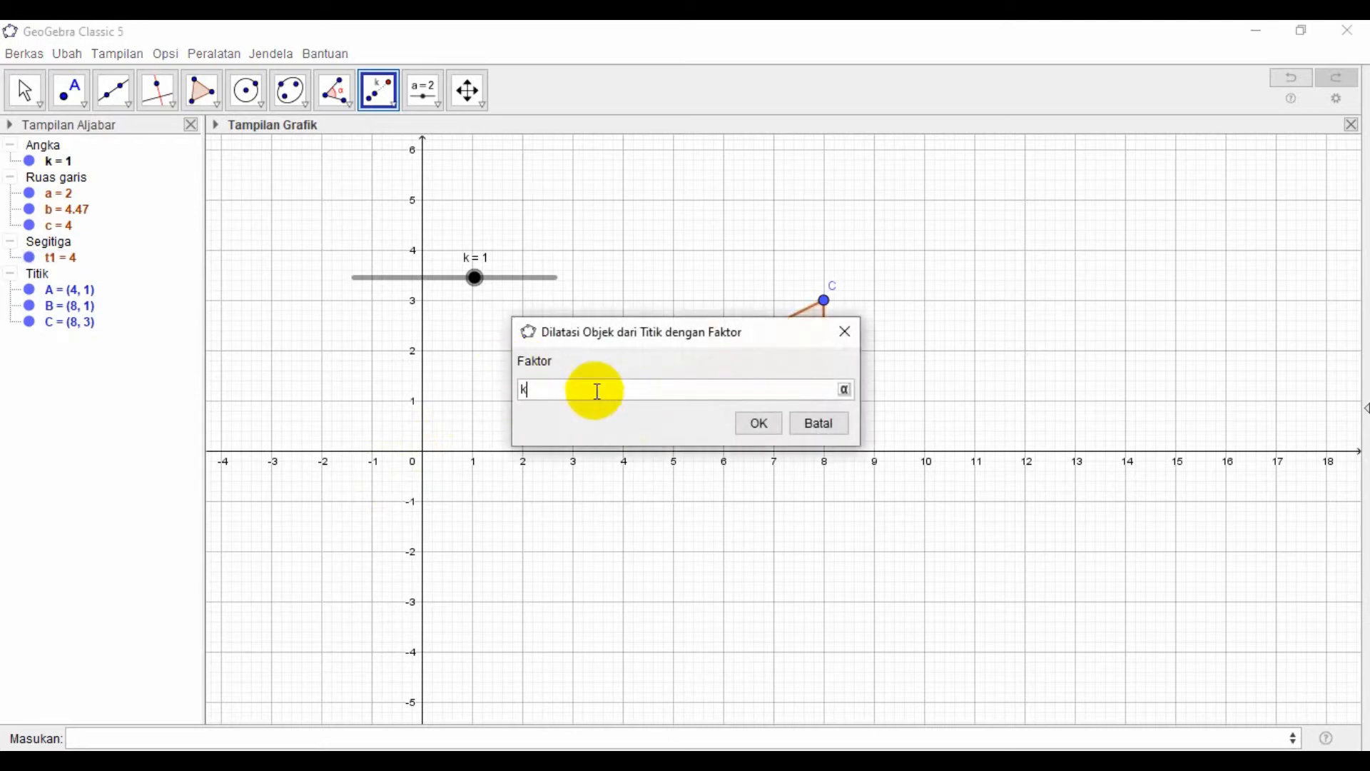
{"action": "type", "text": "k"}
{"action": "left_click", "coordinate": [775, 419]}
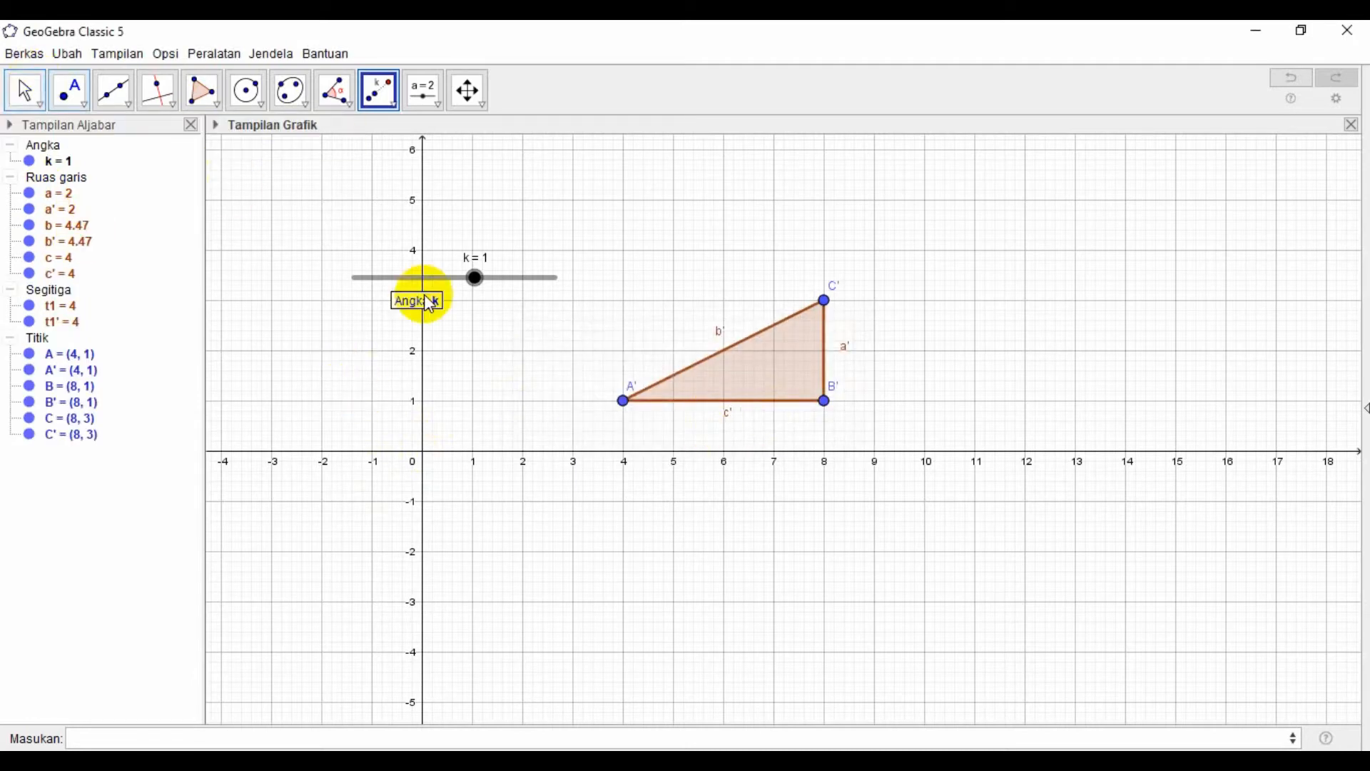
Set the slider k to 2, 3 and back to 1 to examine how the dilated triangle changes
{"action": "left_click", "coordinate": [28, 91]}
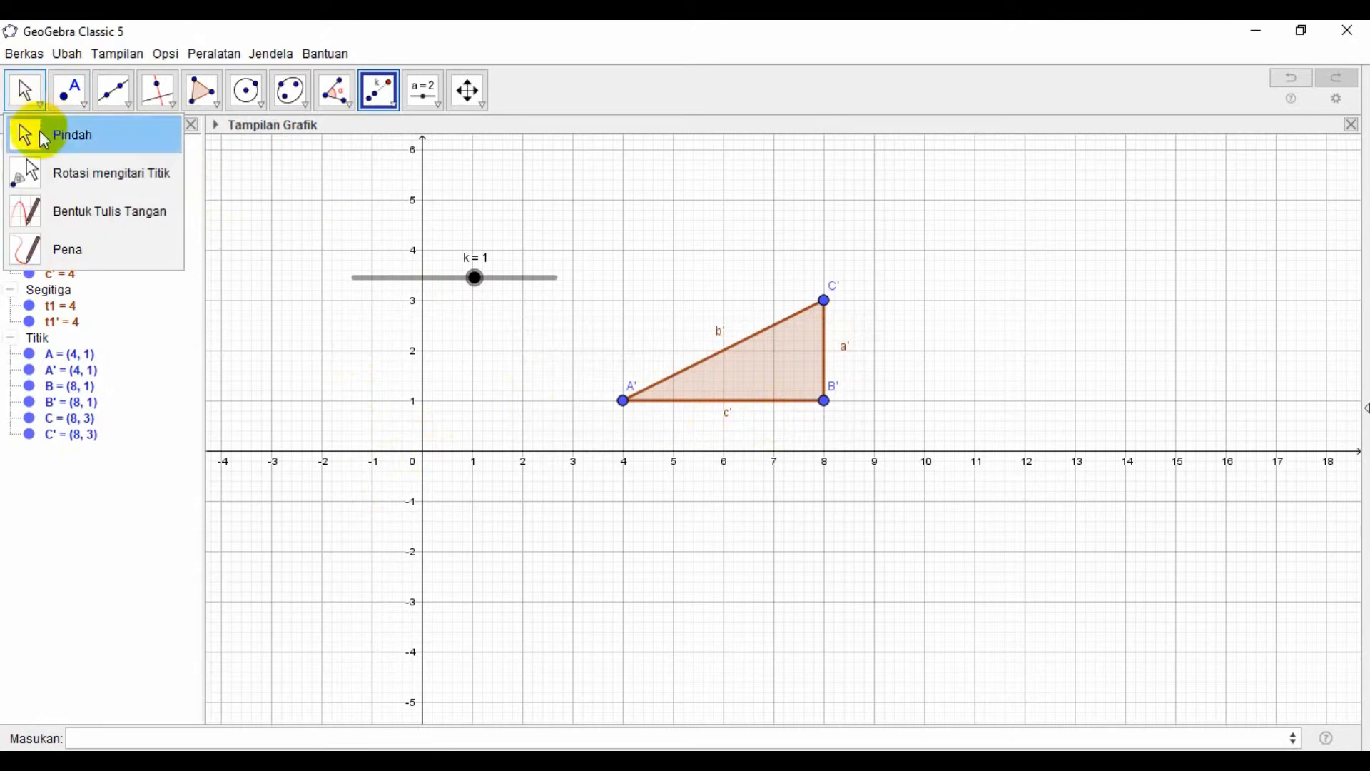
{"action": "left_click", "coordinate": [43, 136]}
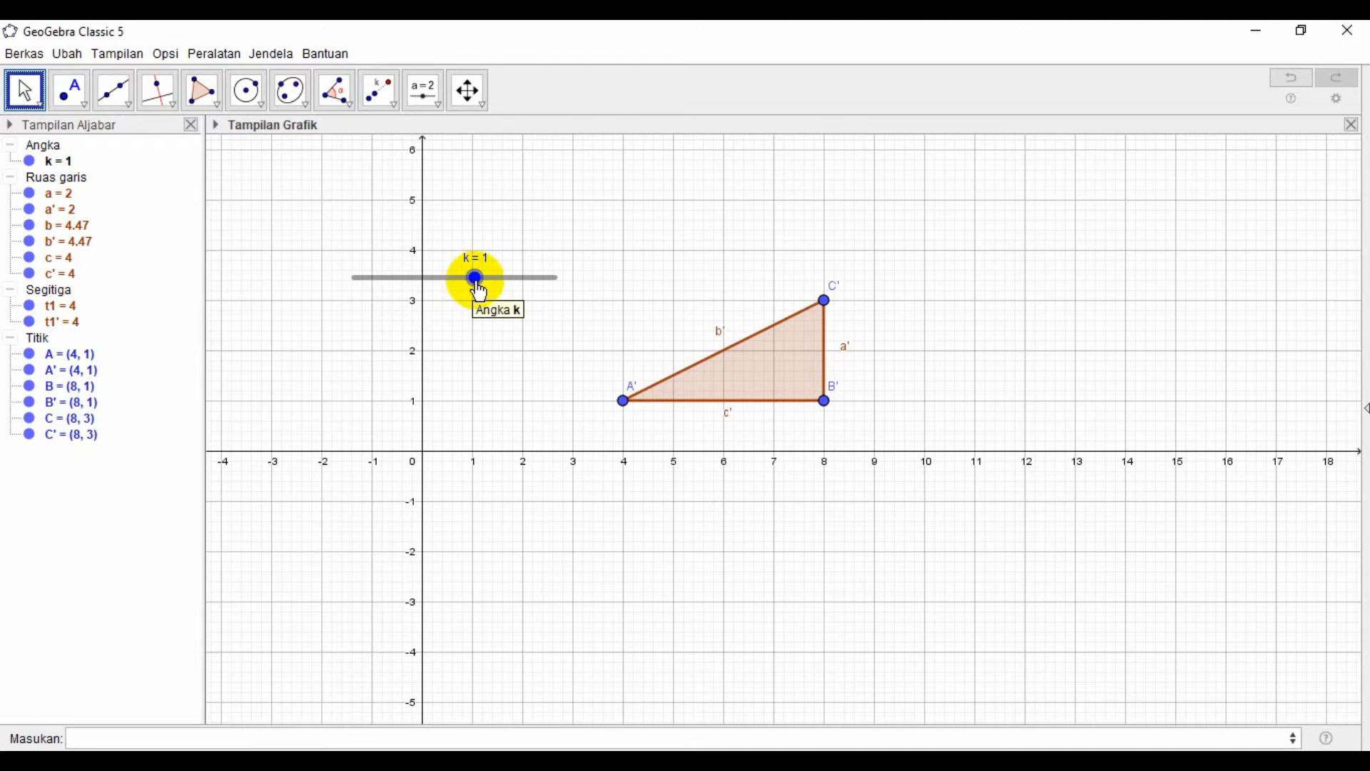
{"action": "left_click_drag", "start_coordinate": [479, 292], "coordinate": [493, 285]}
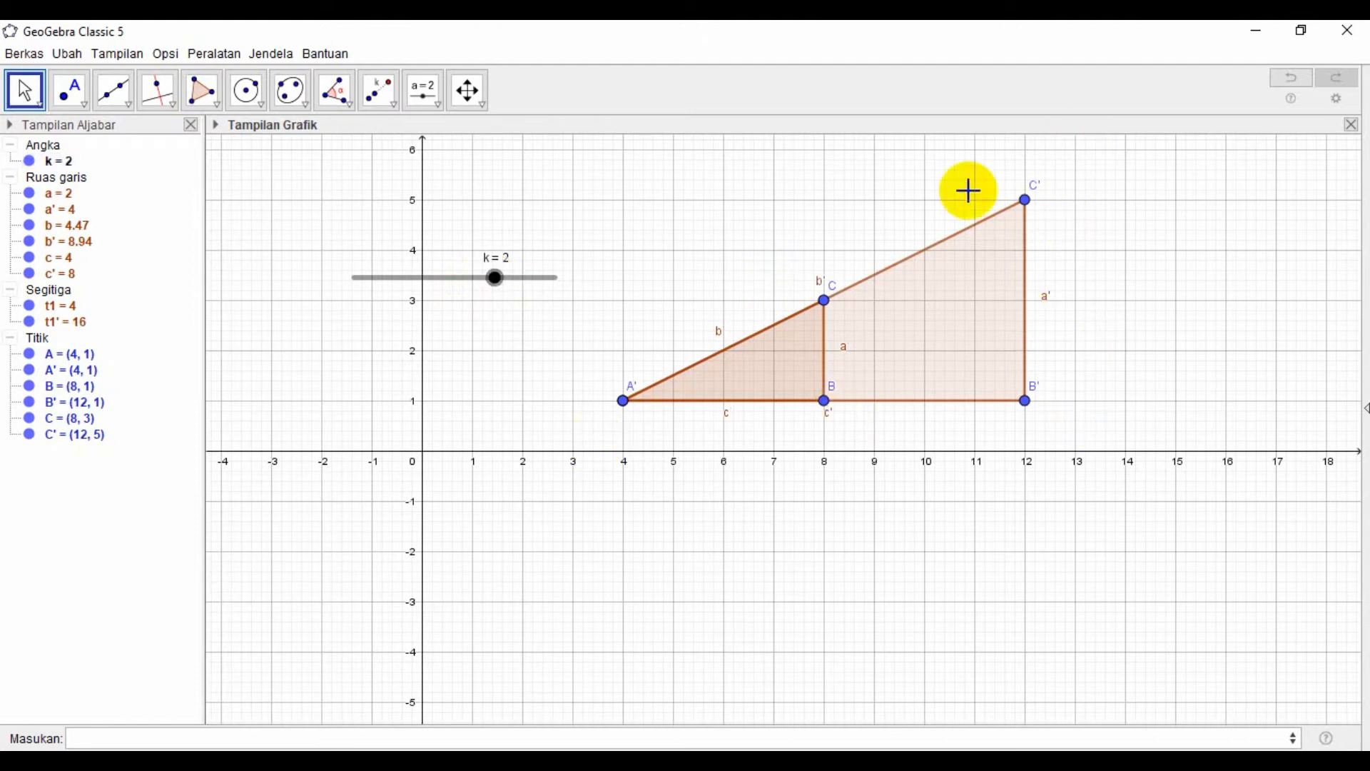
{"action": "left_click_drag", "start_coordinate": [495, 278], "coordinate": [513, 279]}
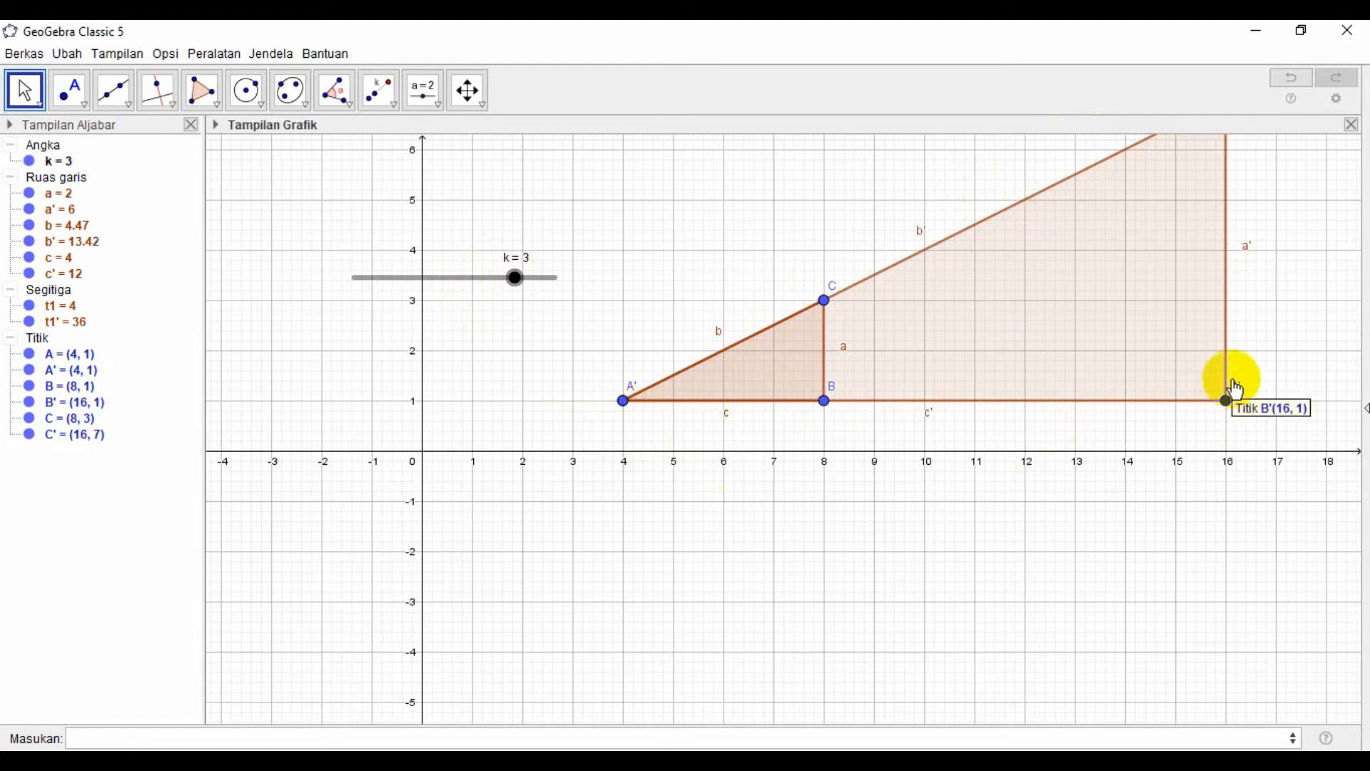
{"action": "left_click_drag", "start_coordinate": [516, 278], "coordinate": [474, 278]}
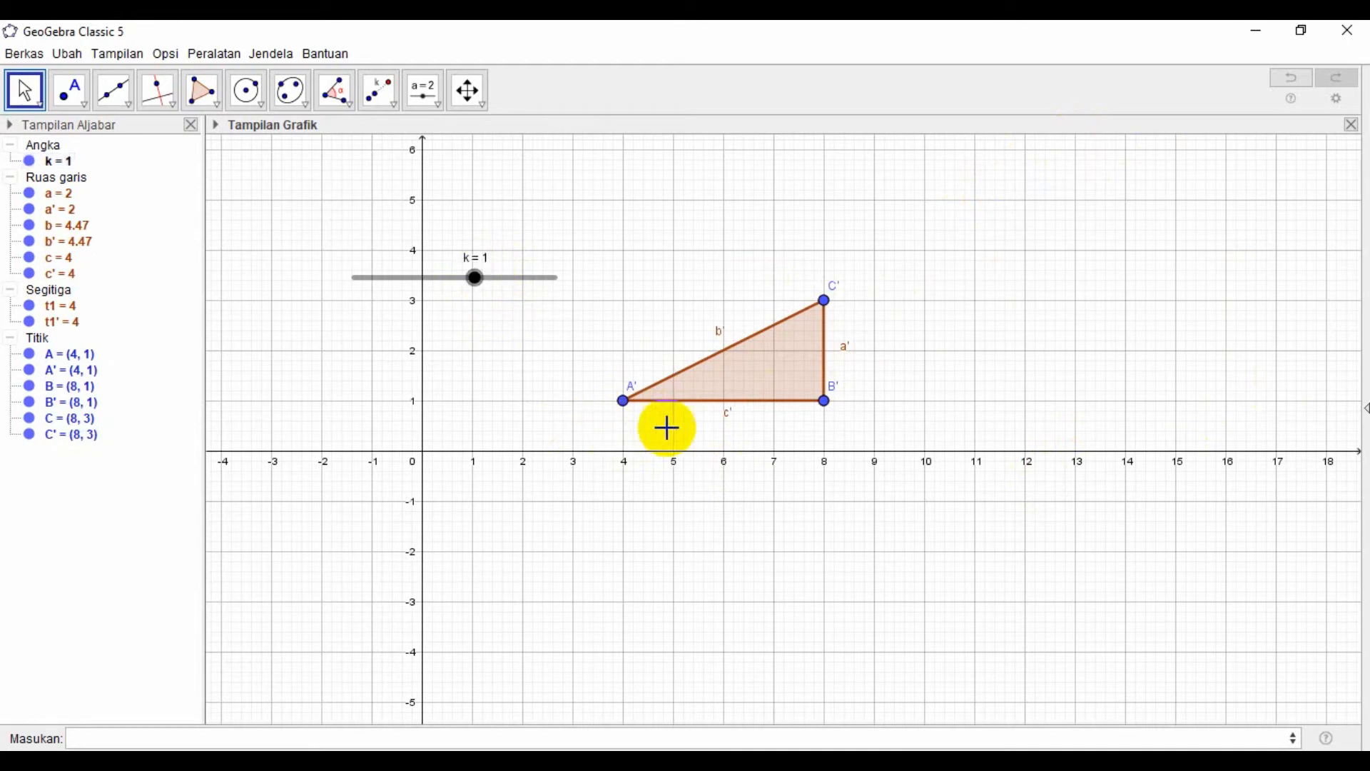
Add distance measurements for sides AB, BC and AC of the original triangle with the Distance or Length tool
{"action": "left_click", "coordinate": [391, 94]}
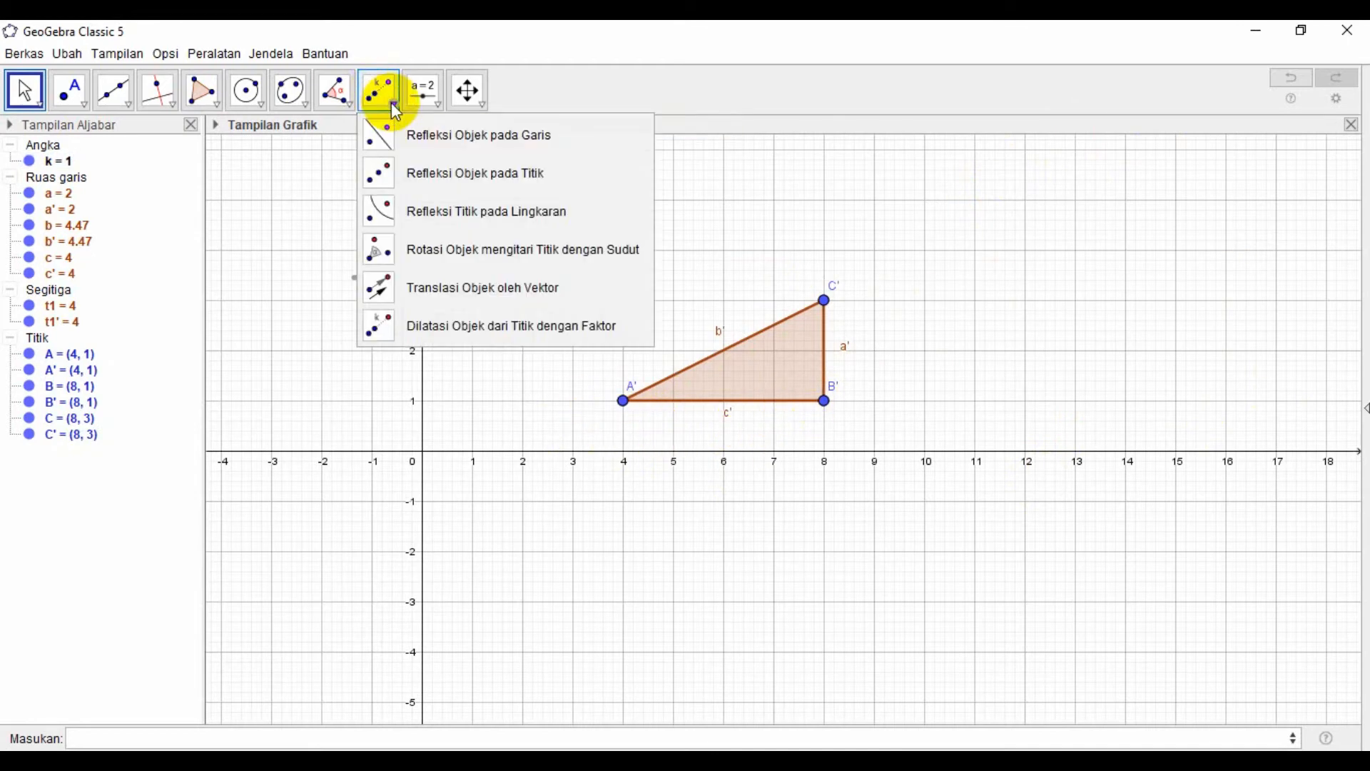
{"action": "left_click", "coordinate": [350, 98]}
{"action": "left_click", "coordinate": [374, 222]}
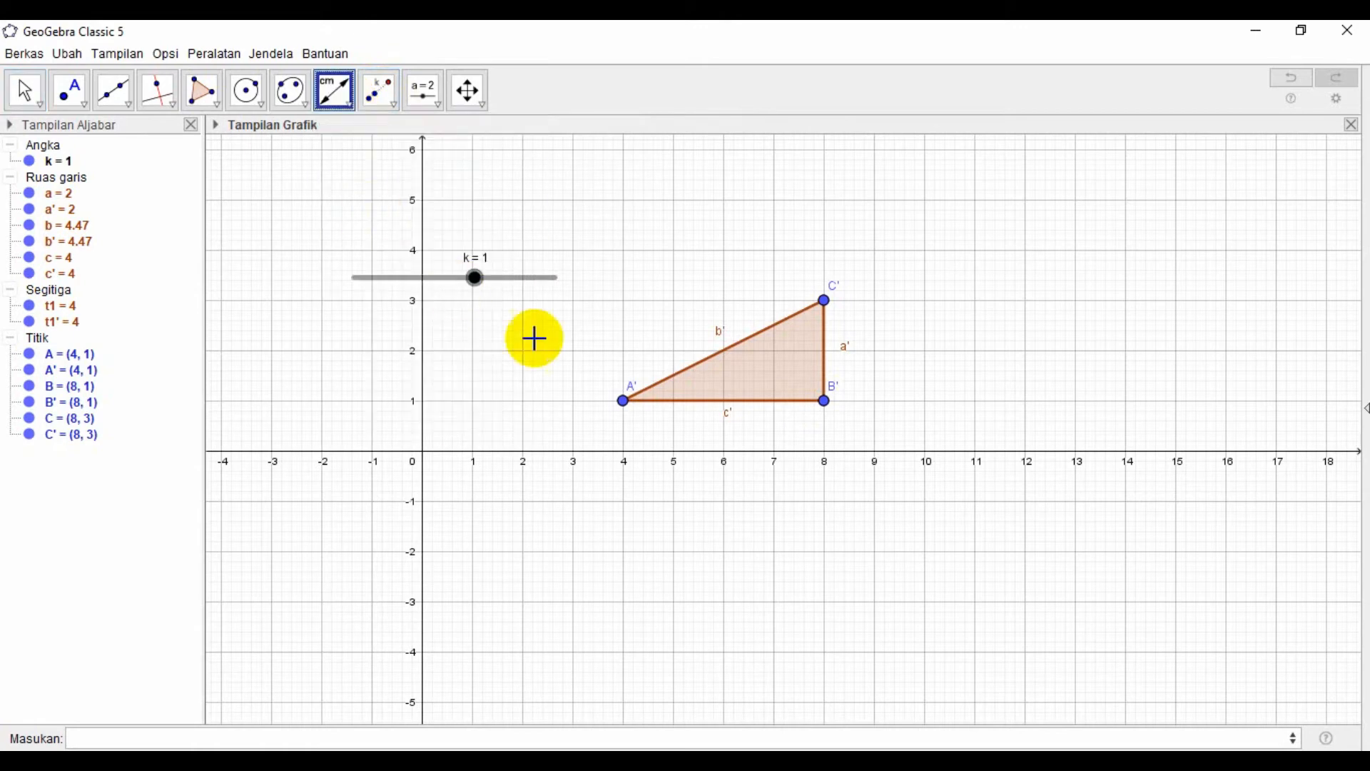
{"action": "left_click", "coordinate": [626, 407]}
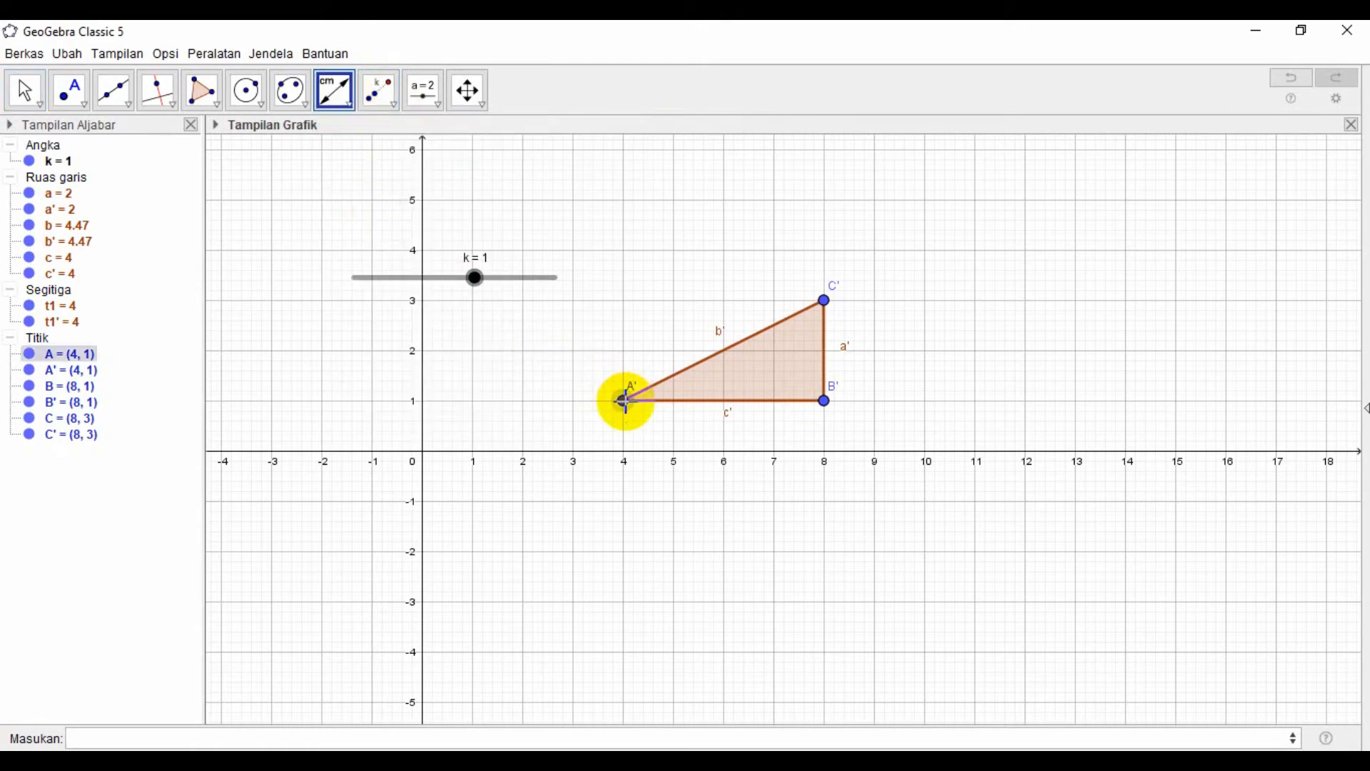
{"action": "left_click", "coordinate": [826, 403]}
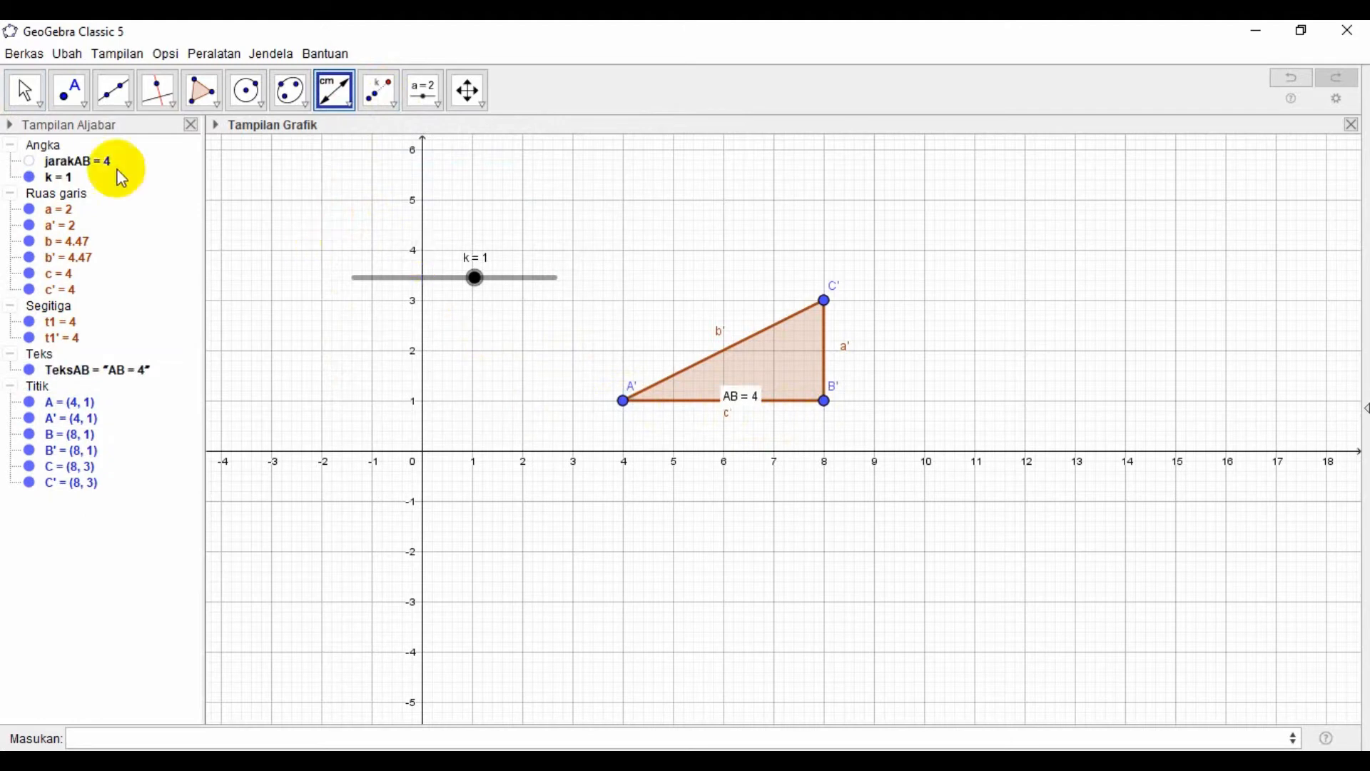
{"action": "left_click", "coordinate": [824, 400]}
{"action": "left_click", "coordinate": [838, 416]}
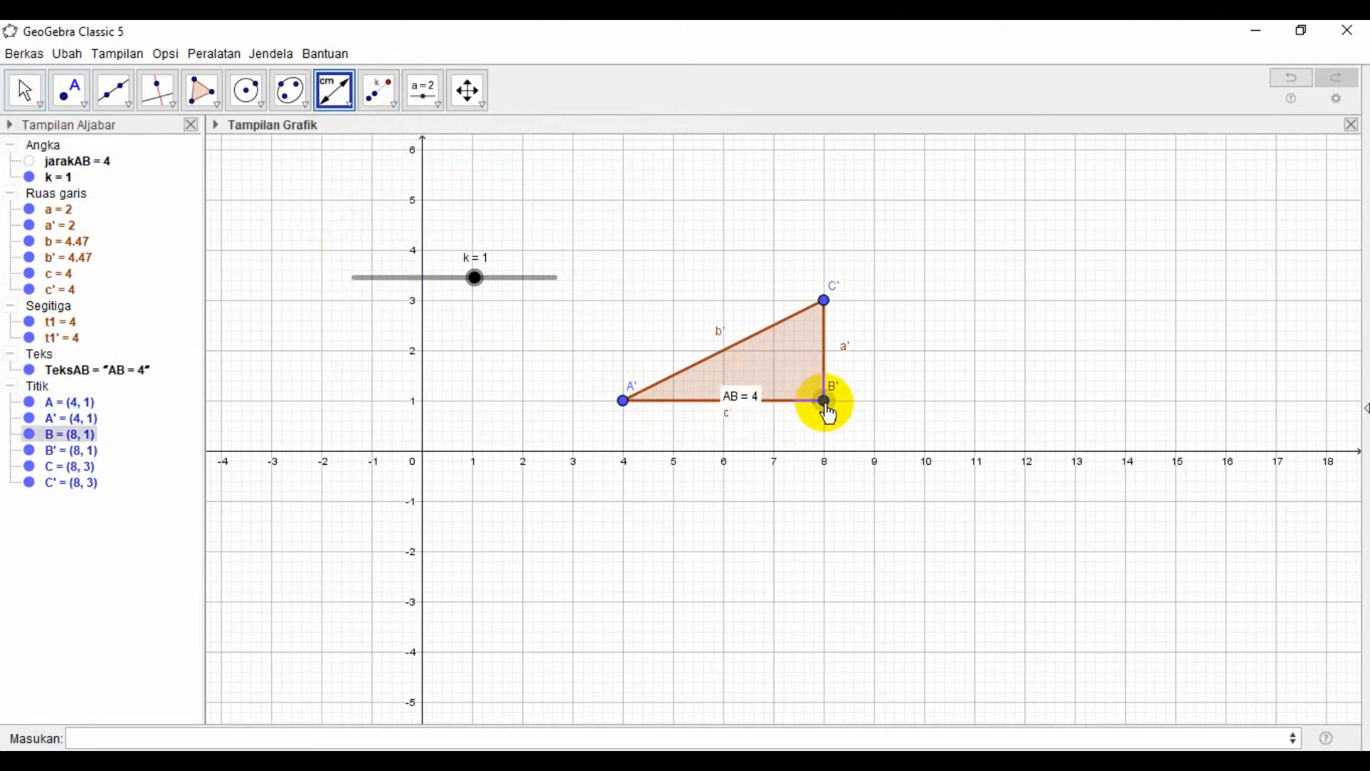
{"action": "left_click", "coordinate": [826, 306]}
{"action": "left_click", "coordinate": [621, 407]}
{"action": "left_click", "coordinate": [824, 301]}
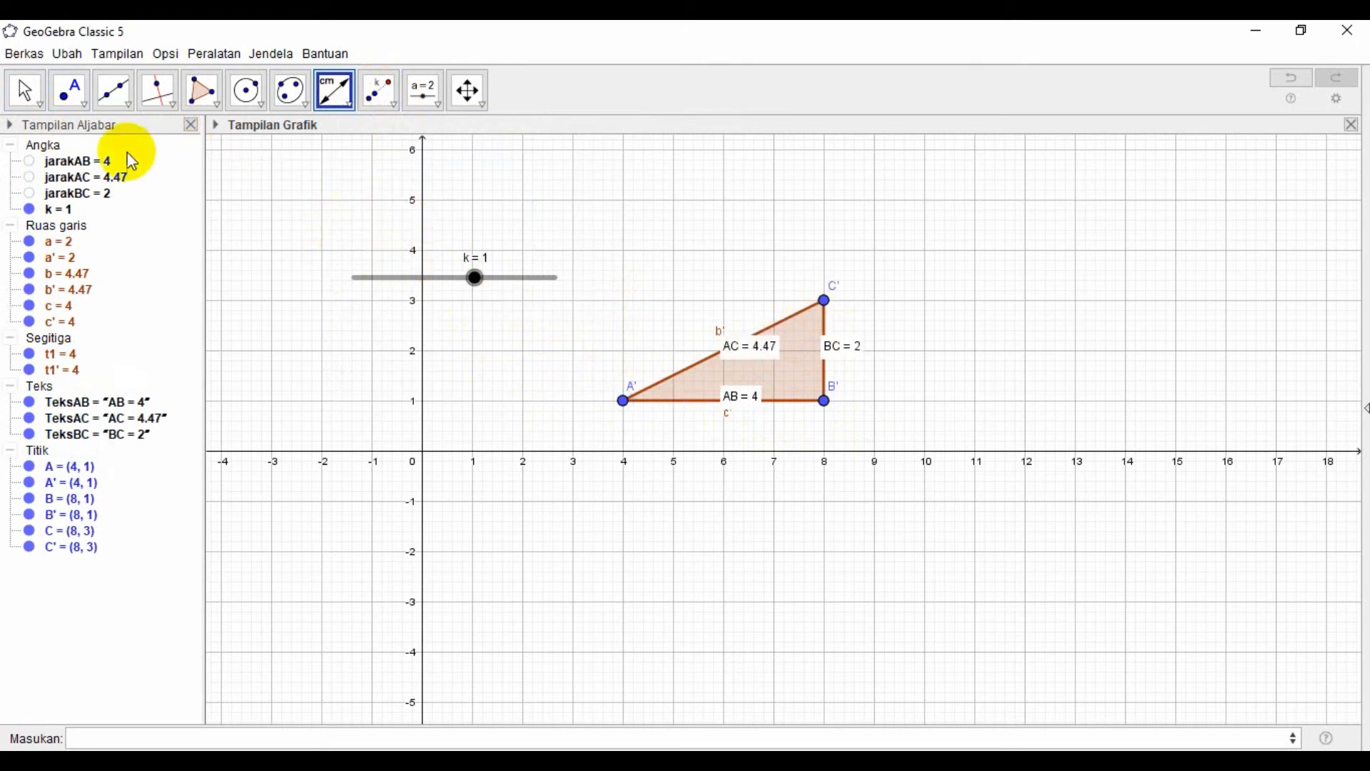
Set the slider k to 2 to separate the dilated triangle from the original
{"action": "left_click", "coordinate": [36, 90]}
{"action": "left_click", "coordinate": [48, 133]}
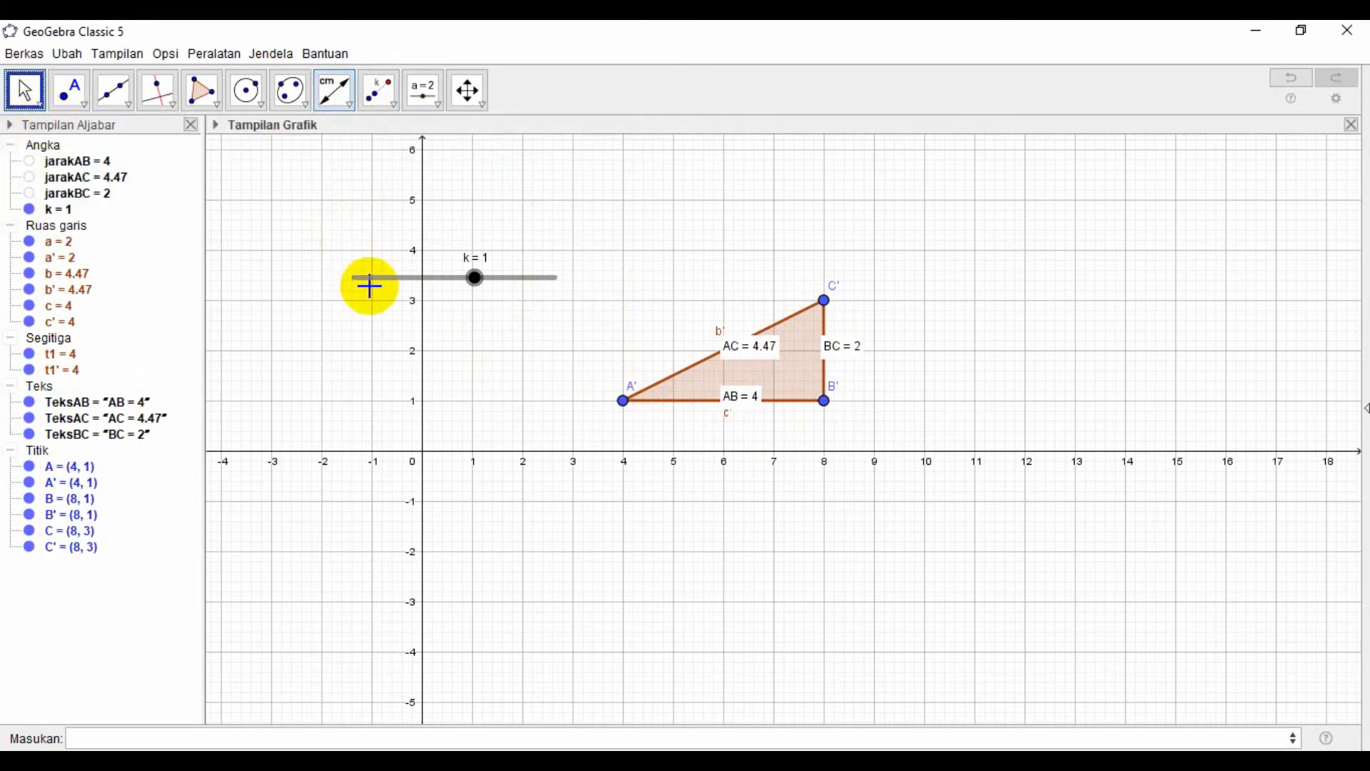
{"action": "left_click", "coordinate": [475, 278]}
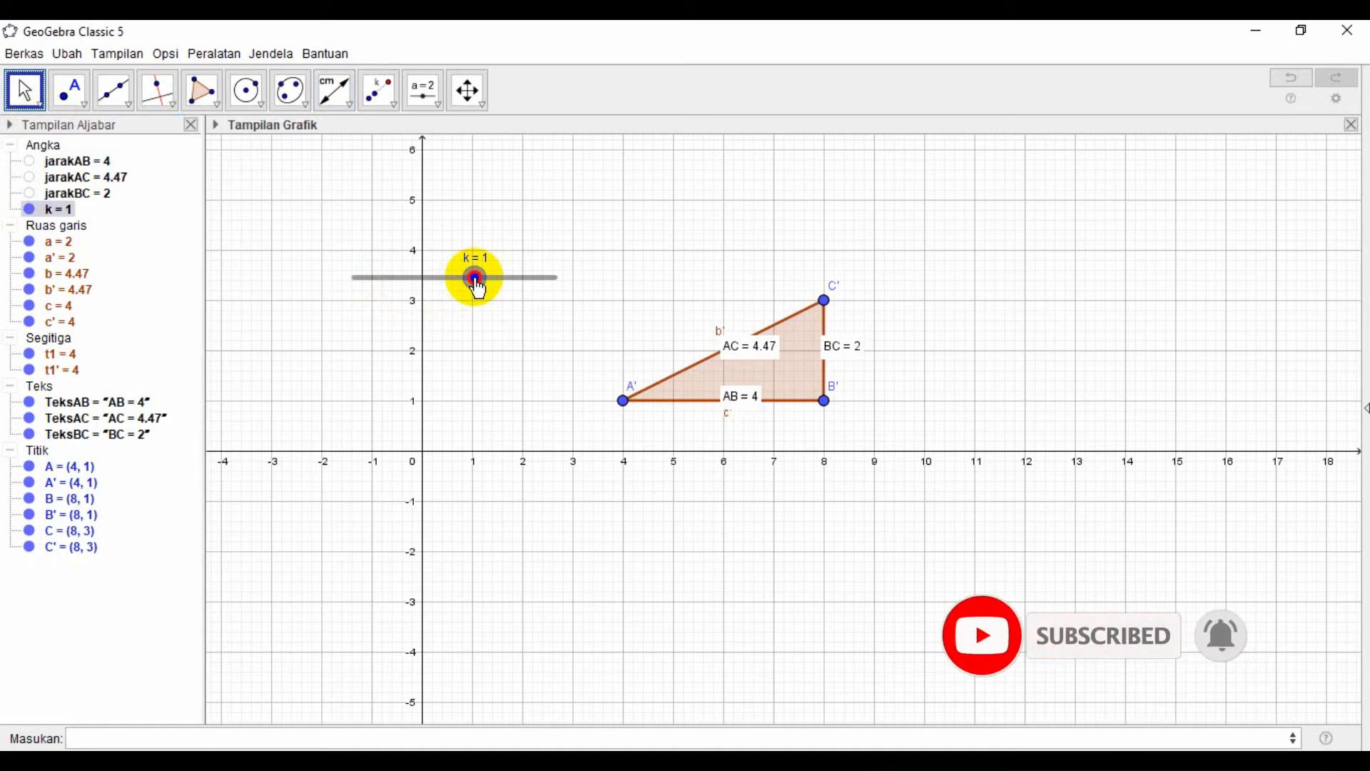
{"action": "left_click_drag", "start_coordinate": [478, 280], "coordinate": [496, 279]}
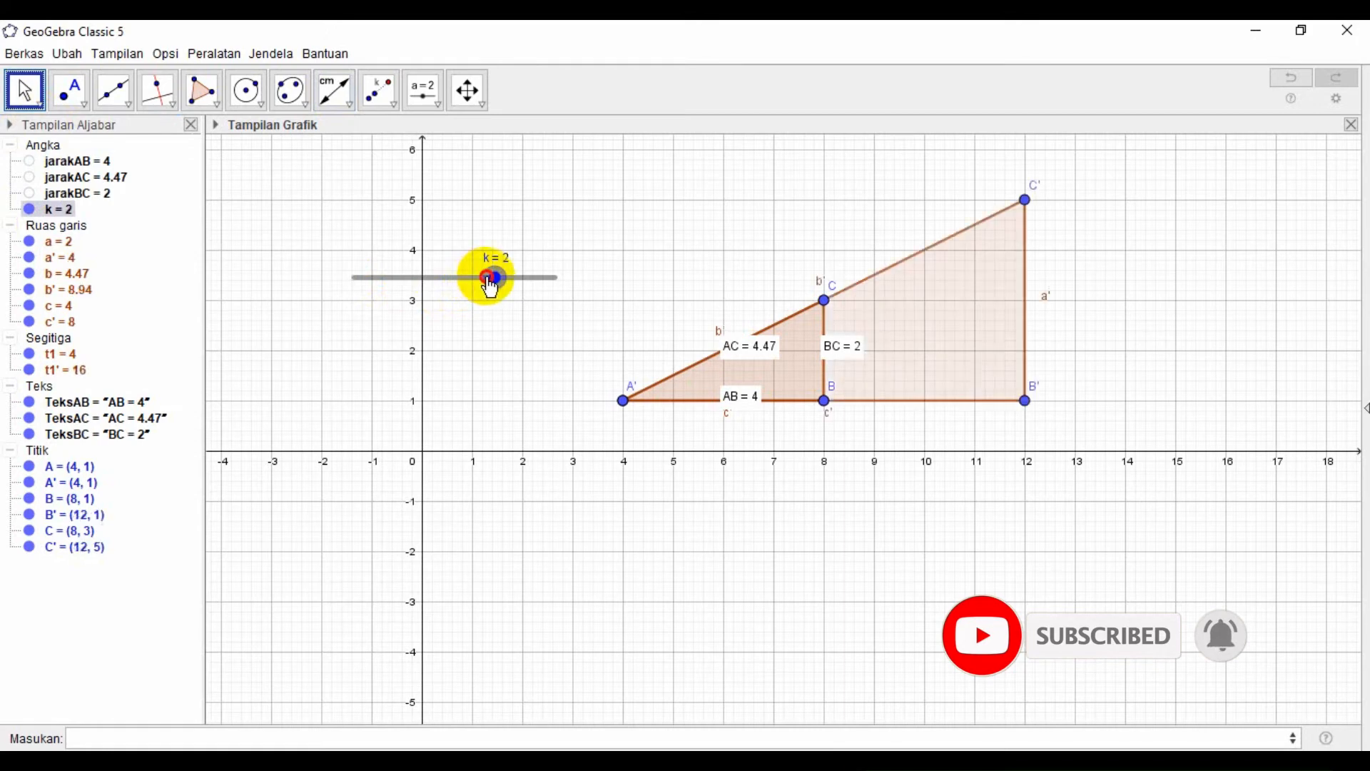
{"action": "left_click", "coordinate": [853, 405]}
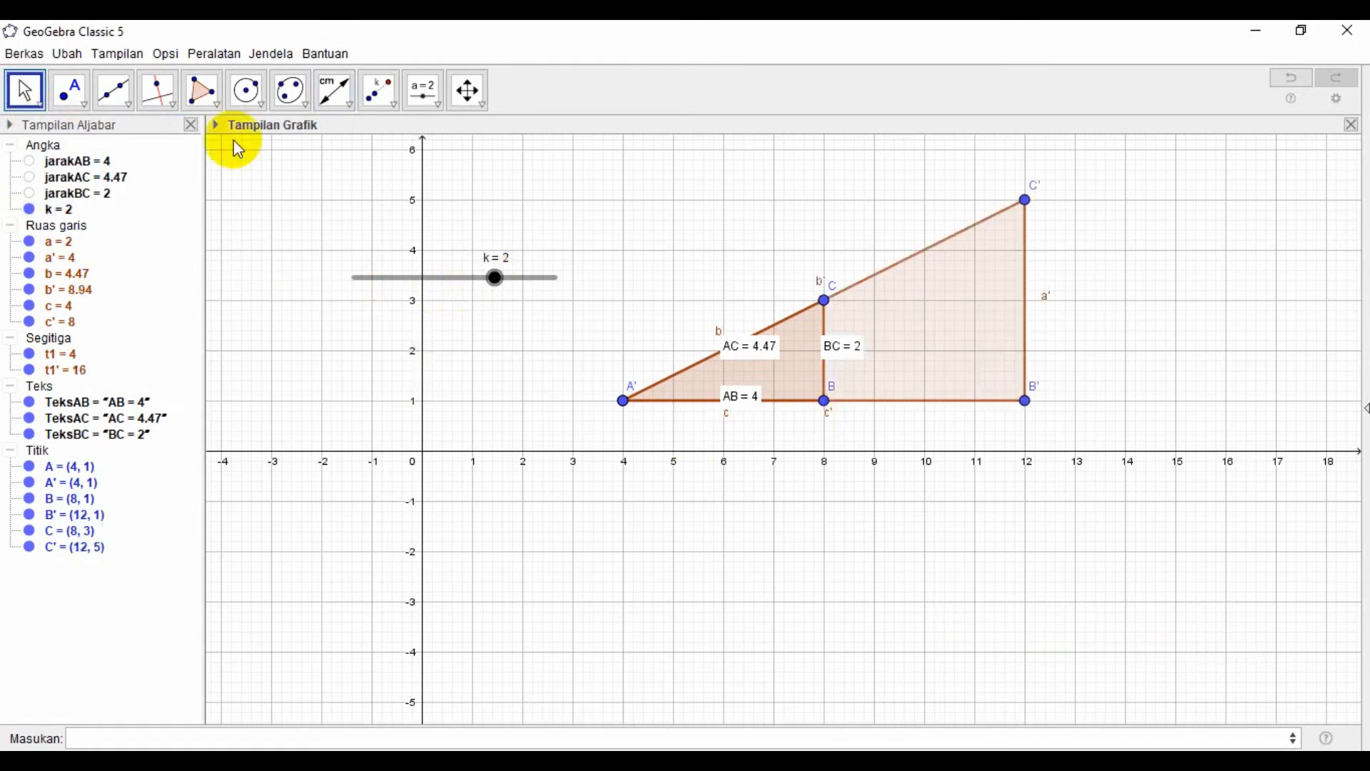
Add distance measurements AB', B'C' and AC' for the sides of the dilated triangle
{"action": "left_click", "coordinate": [334, 90]}
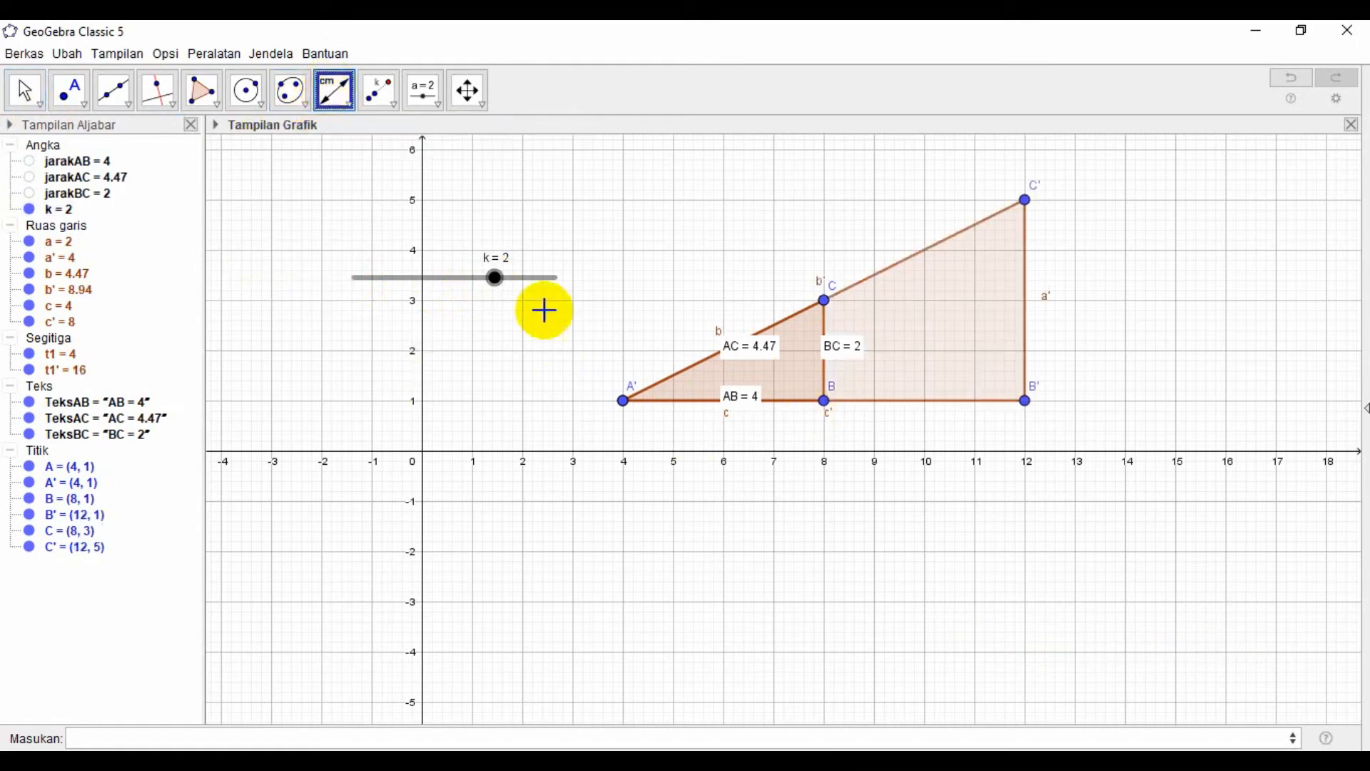
{"action": "left_click", "coordinate": [623, 399]}
{"action": "left_click", "coordinate": [1025, 402]}
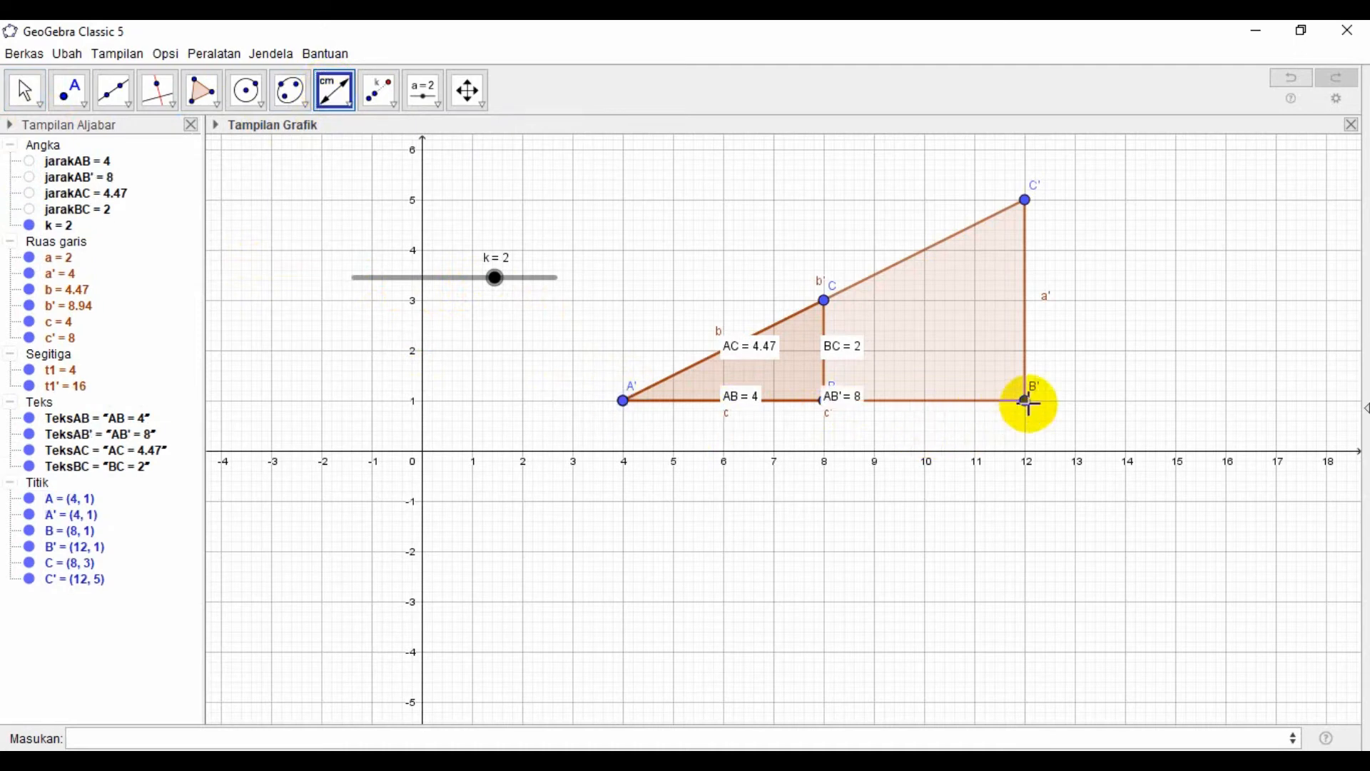
{"action": "left_click", "coordinate": [39, 107]}
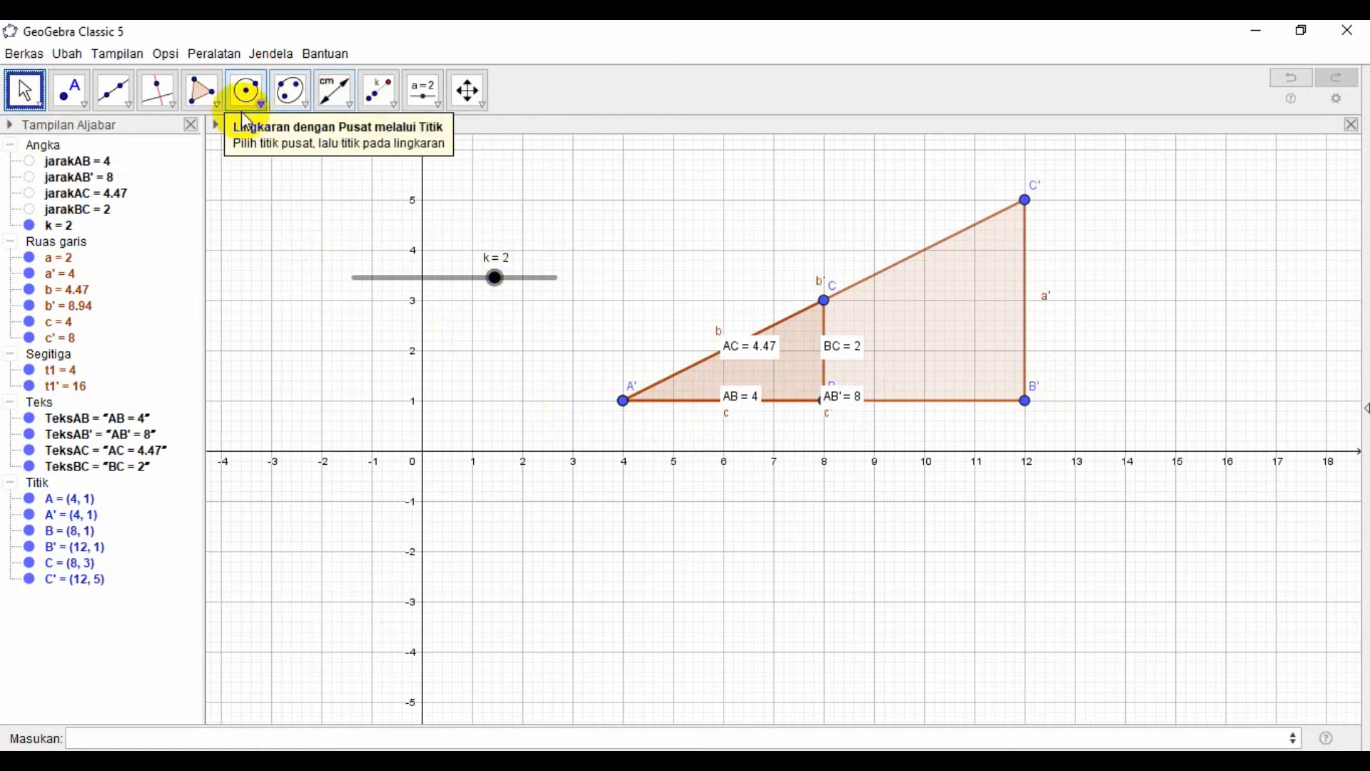
{"action": "left_click", "coordinate": [334, 90]}
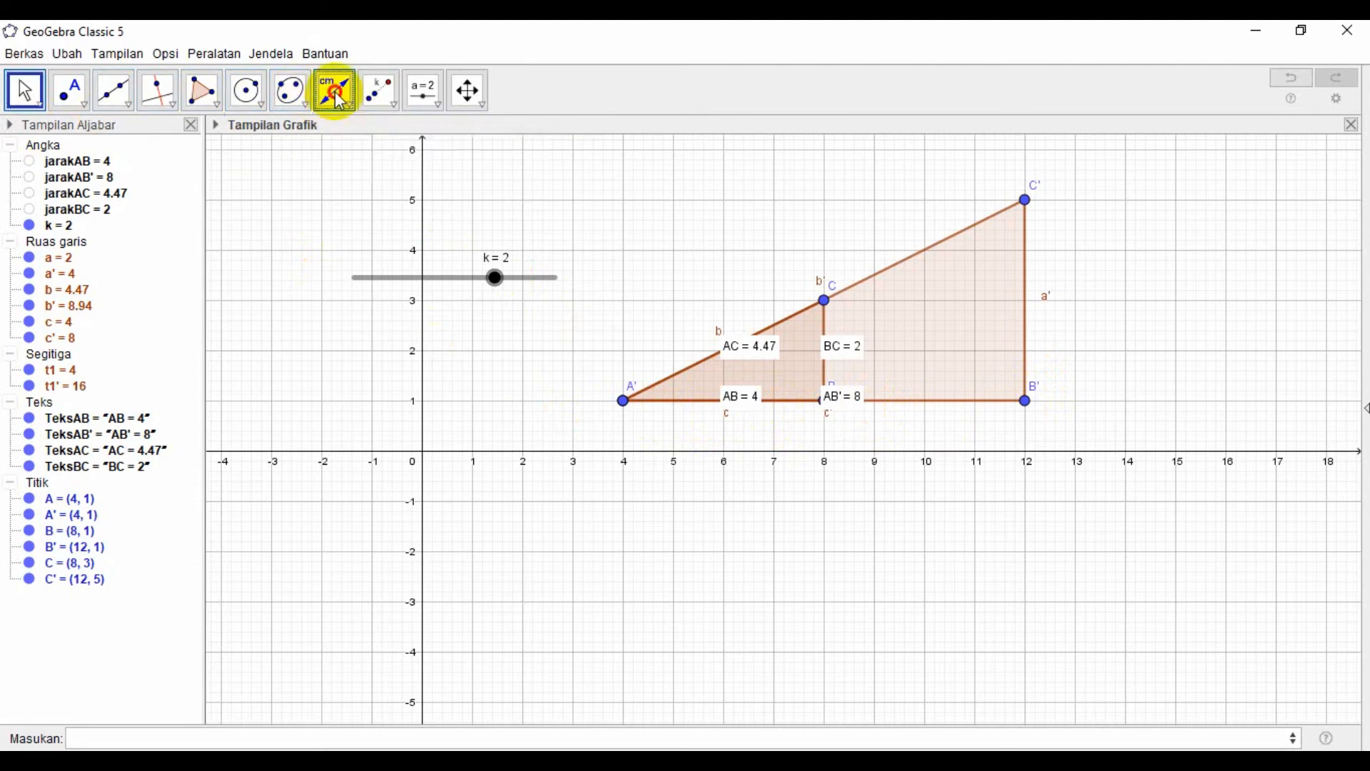
{"action": "left_click", "coordinate": [1027, 398]}
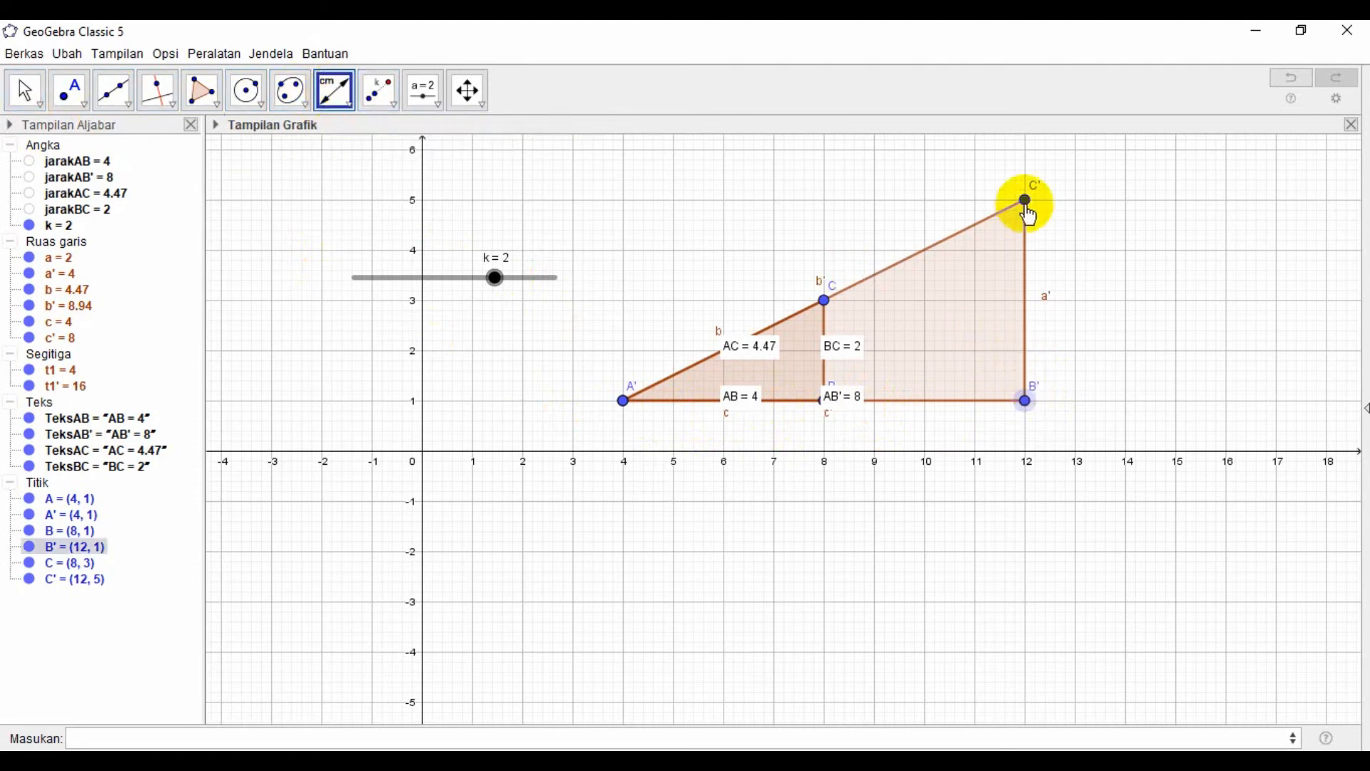
{"action": "left_click", "coordinate": [1025, 200]}
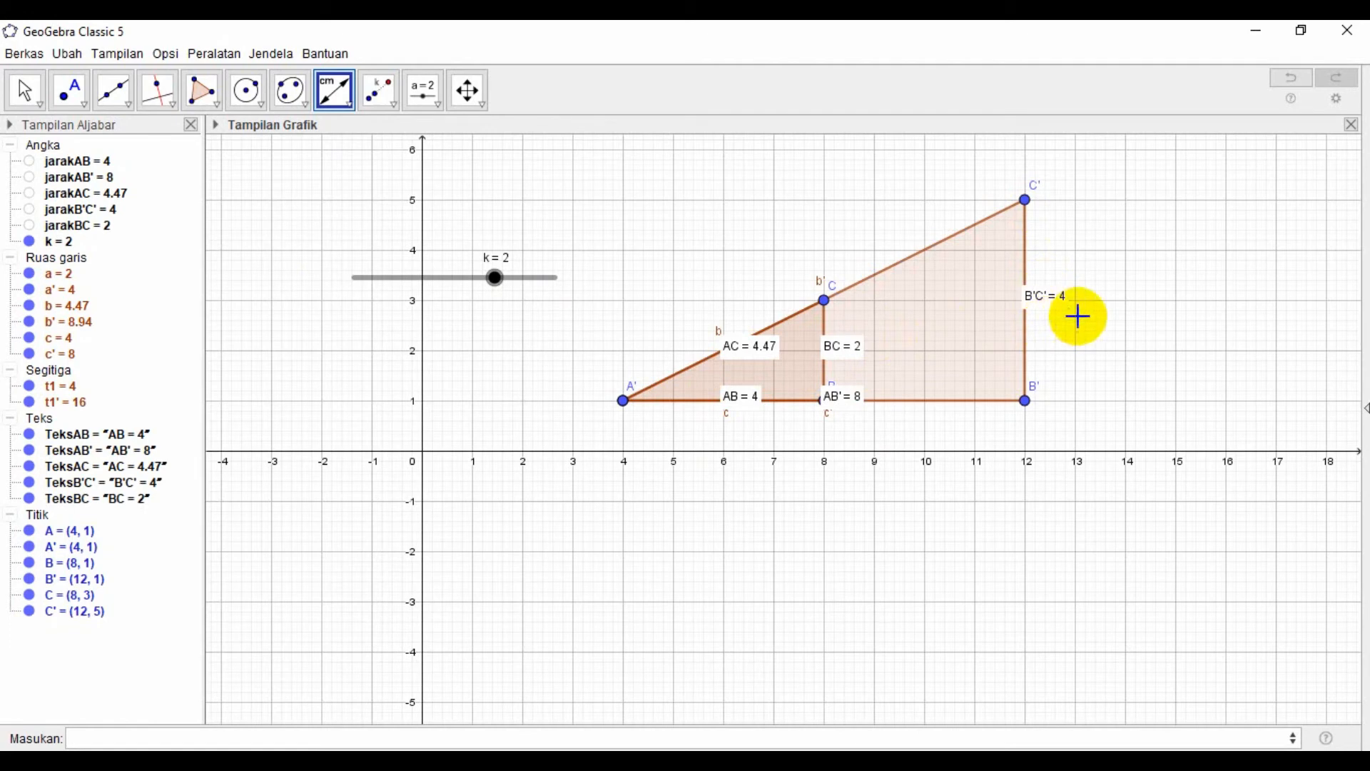
{"action": "left_click", "coordinate": [623, 400]}
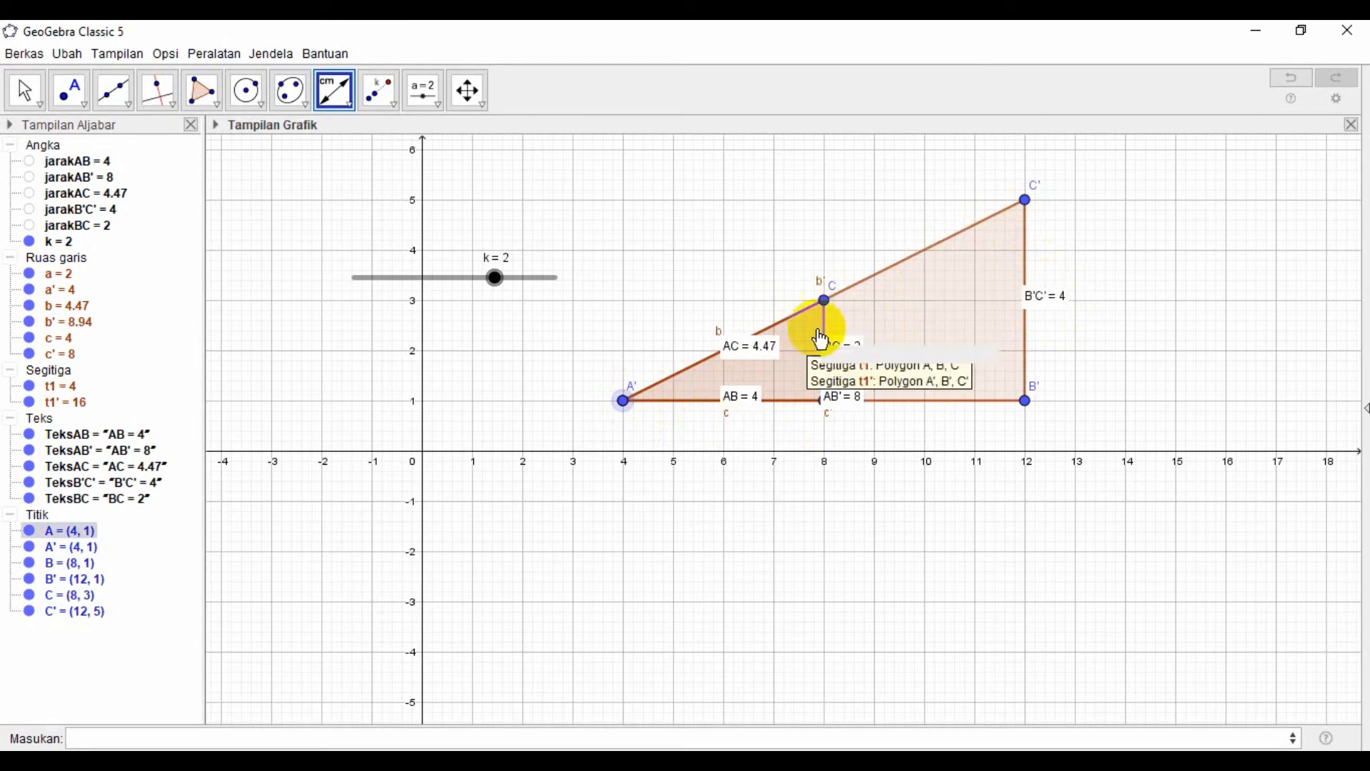
{"action": "left_click", "coordinate": [1025, 200]}
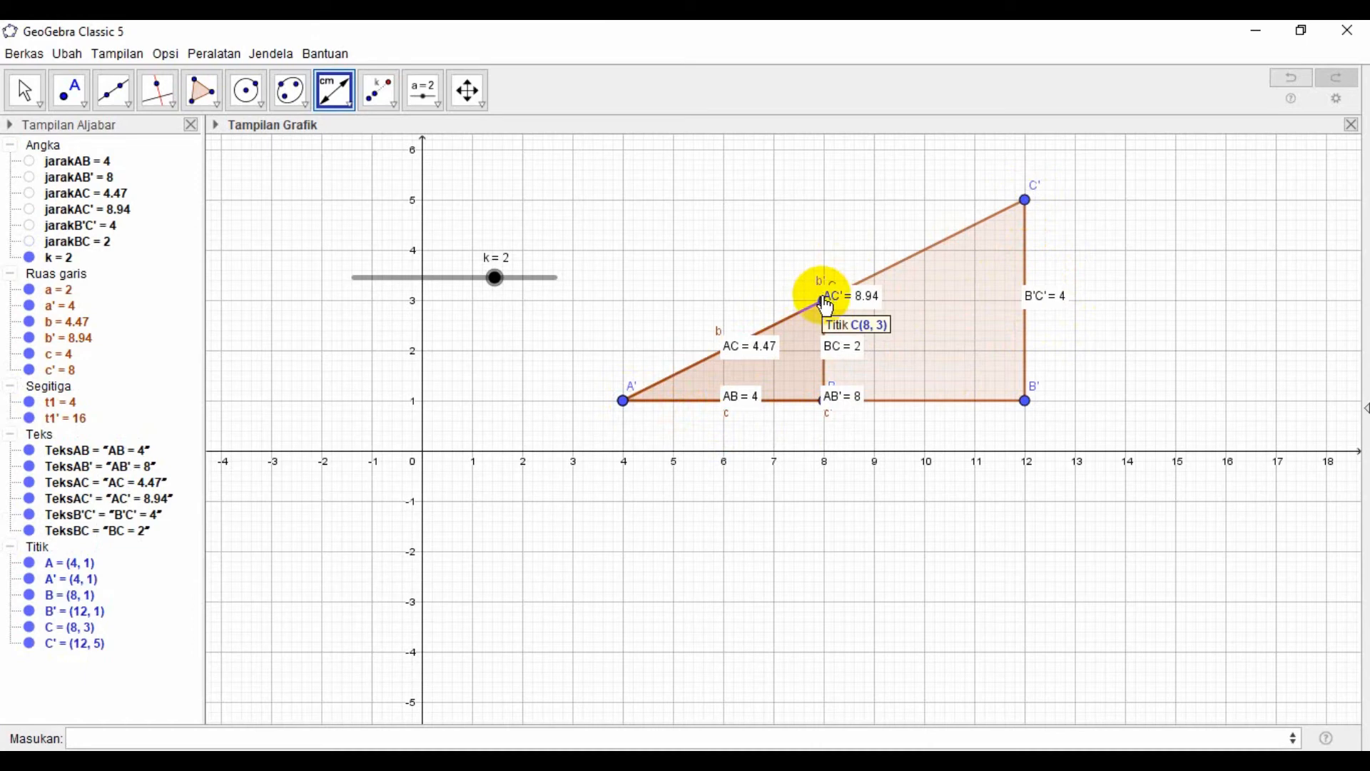
Set the slider k to 1, 2, 3, 4, back to 3 and then 1 to compare the side lengths of both triangles
{"action": "left_click", "coordinate": [25, 89]}
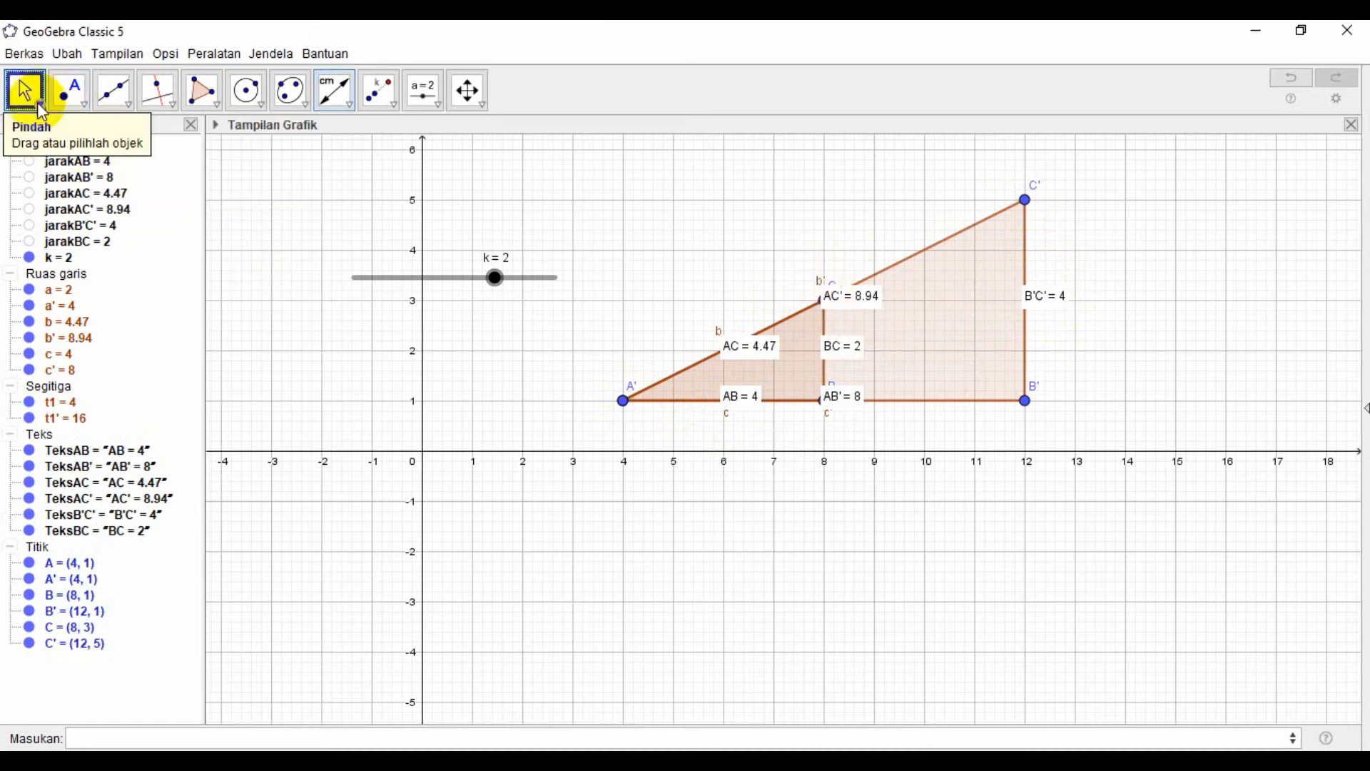
{"action": "left_click", "coordinate": [41, 109]}
{"action": "left_click", "coordinate": [40, 126]}
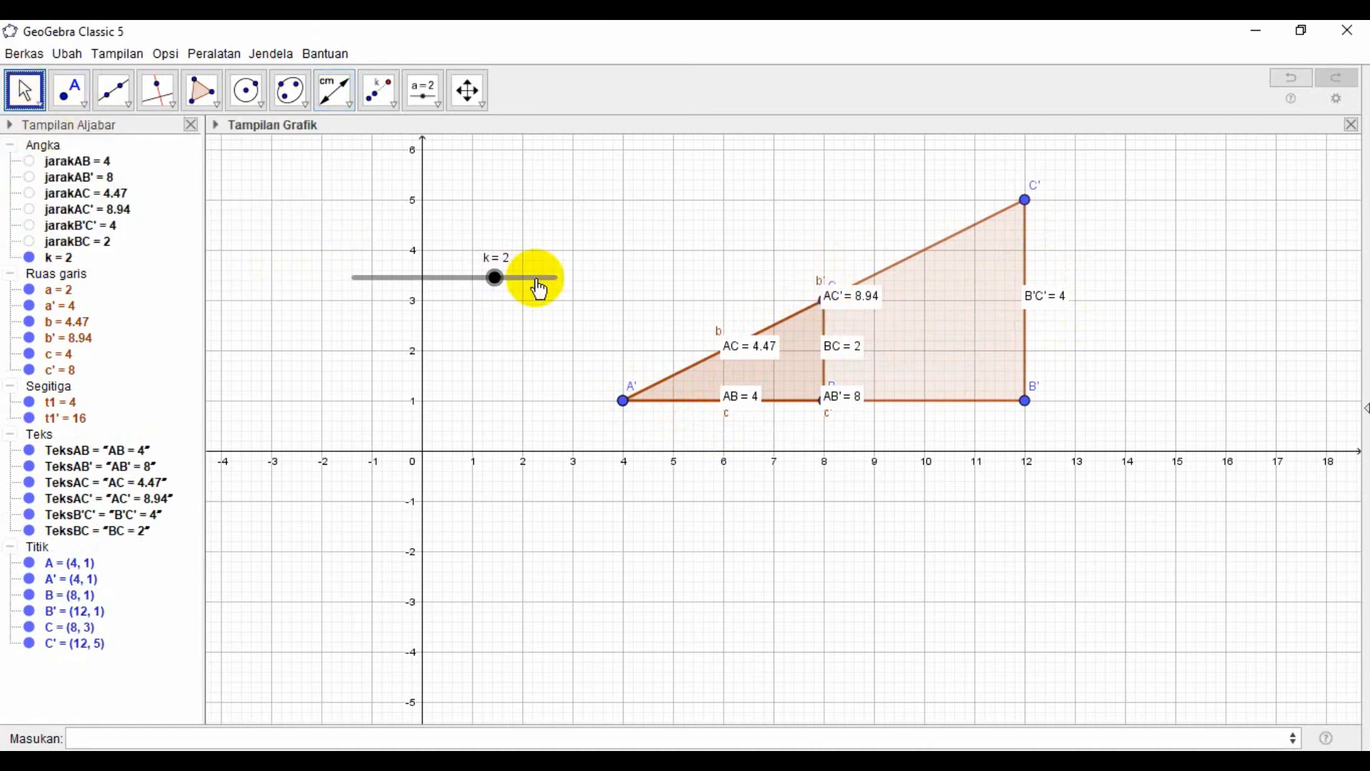
{"action": "left_click", "coordinate": [484, 288]}
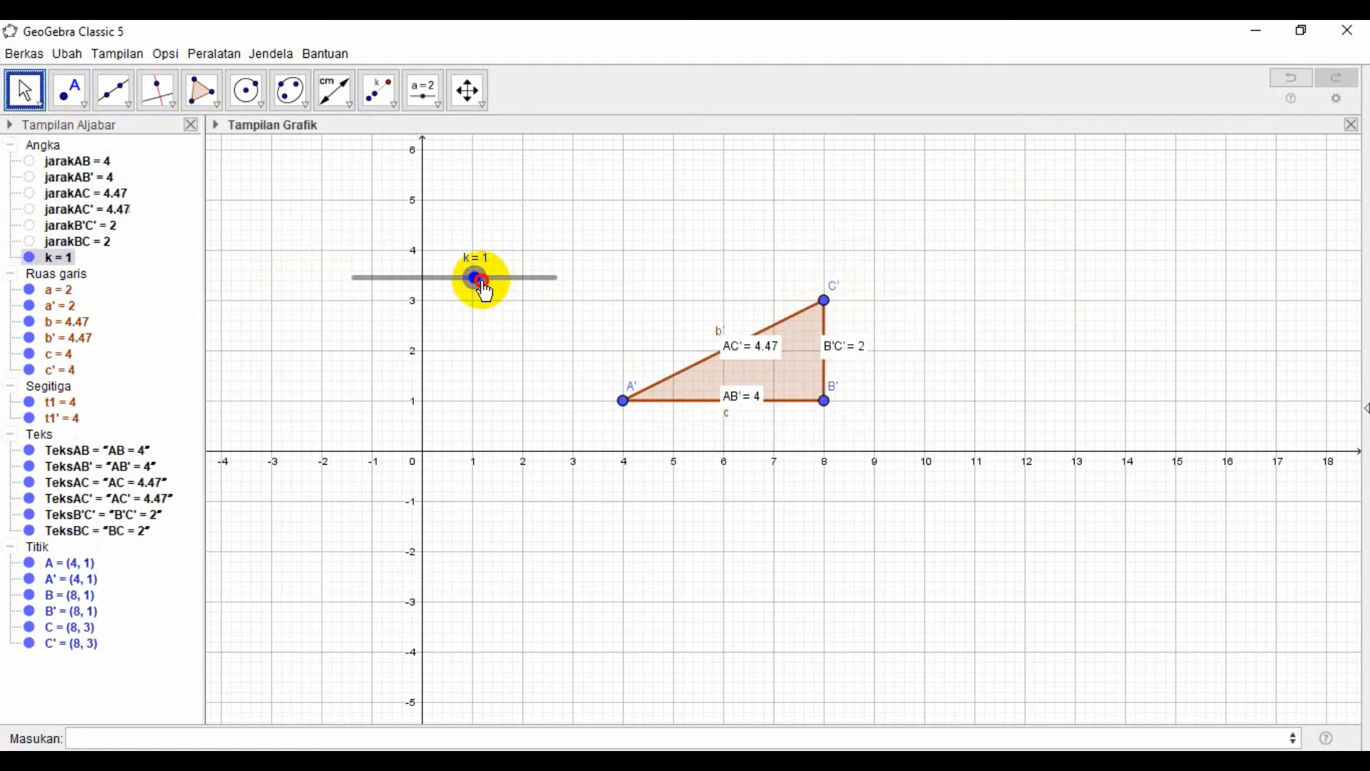
{"action": "left_click_drag", "start_coordinate": [483, 291], "coordinate": [493, 292]}
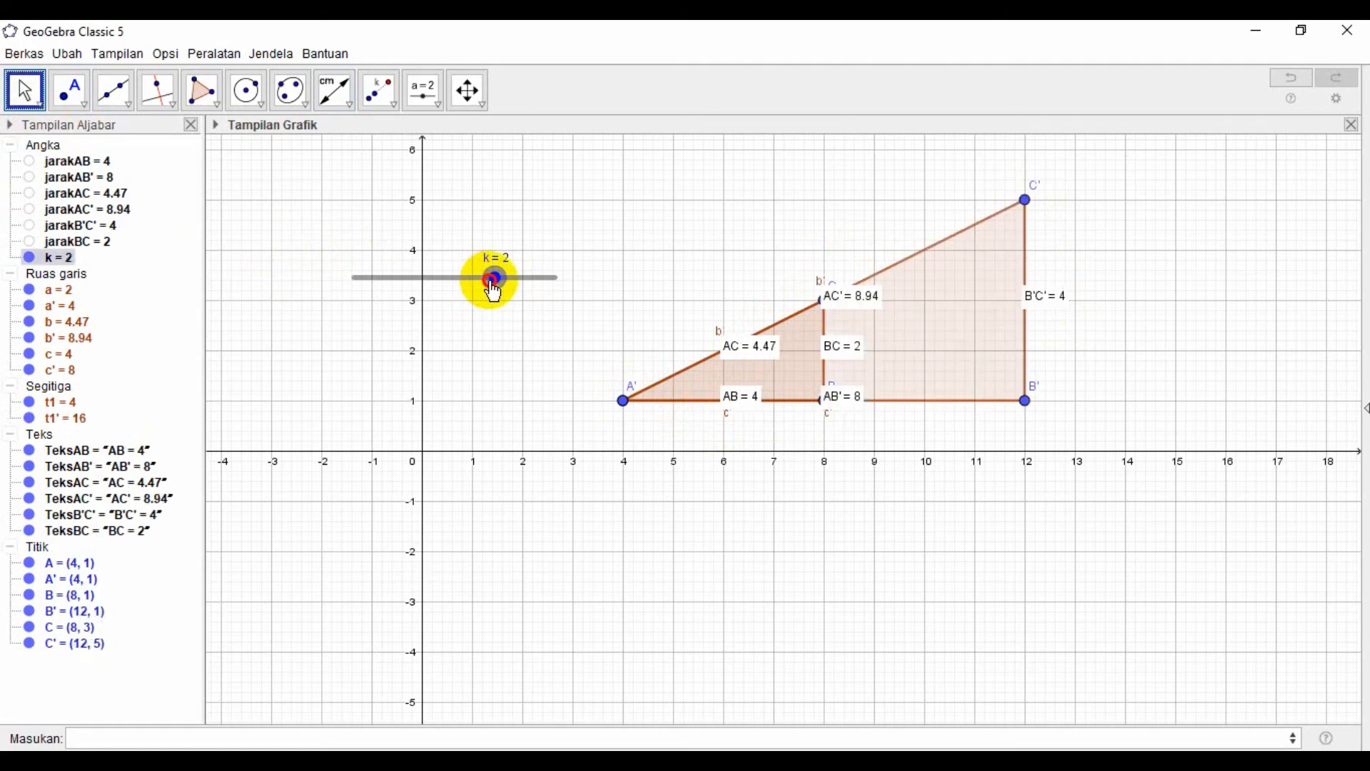
{"action": "left_click_drag", "start_coordinate": [493, 291], "coordinate": [508, 291]}
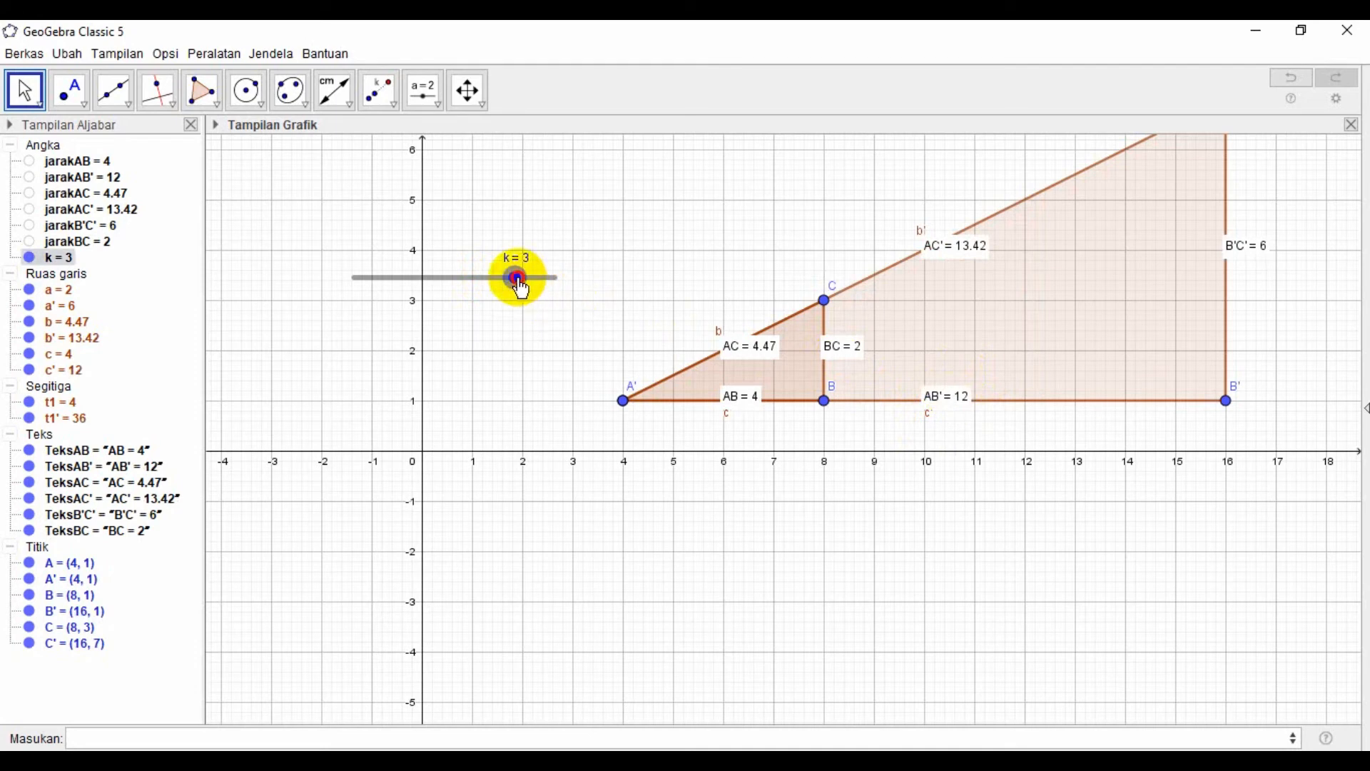
{"action": "left_click_drag", "start_coordinate": [517, 279], "coordinate": [536, 278]}
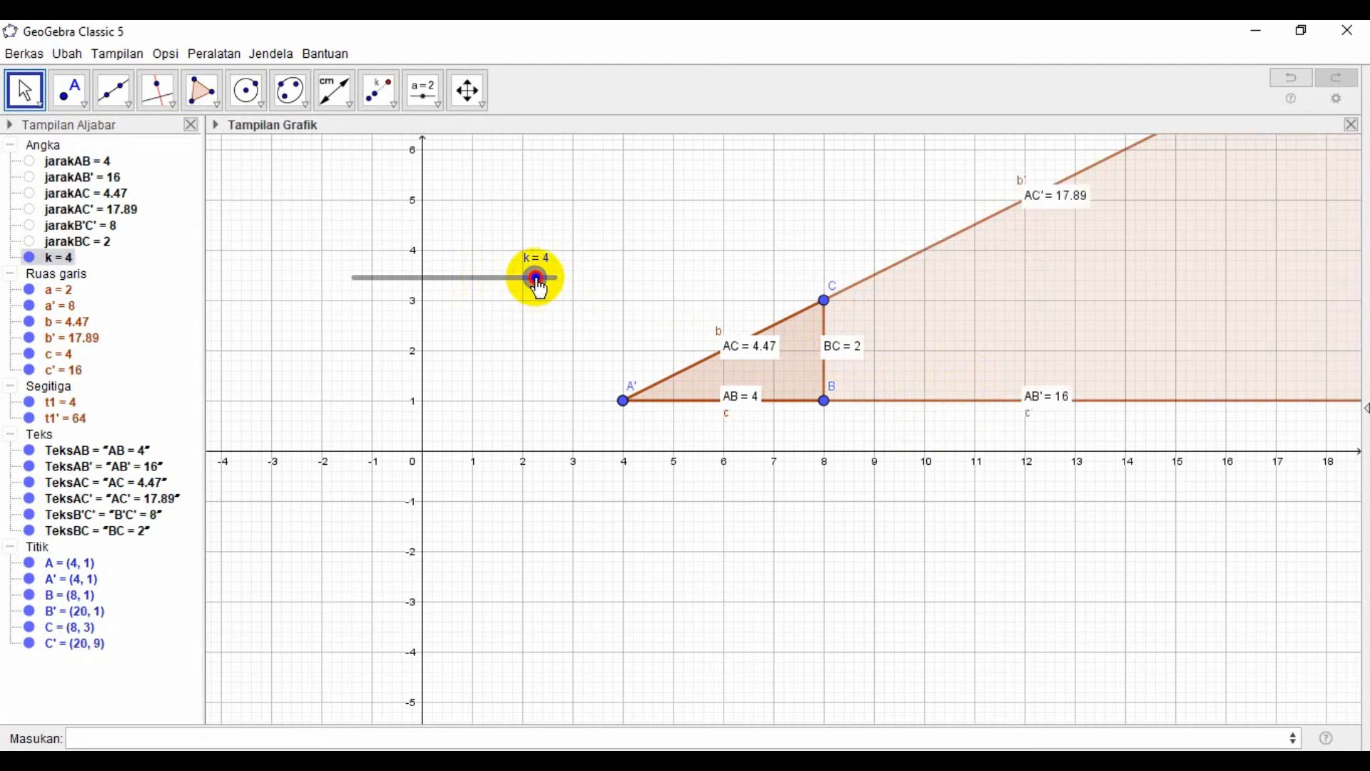
{"action": "left_click_drag", "start_coordinate": [538, 281], "coordinate": [514, 280]}
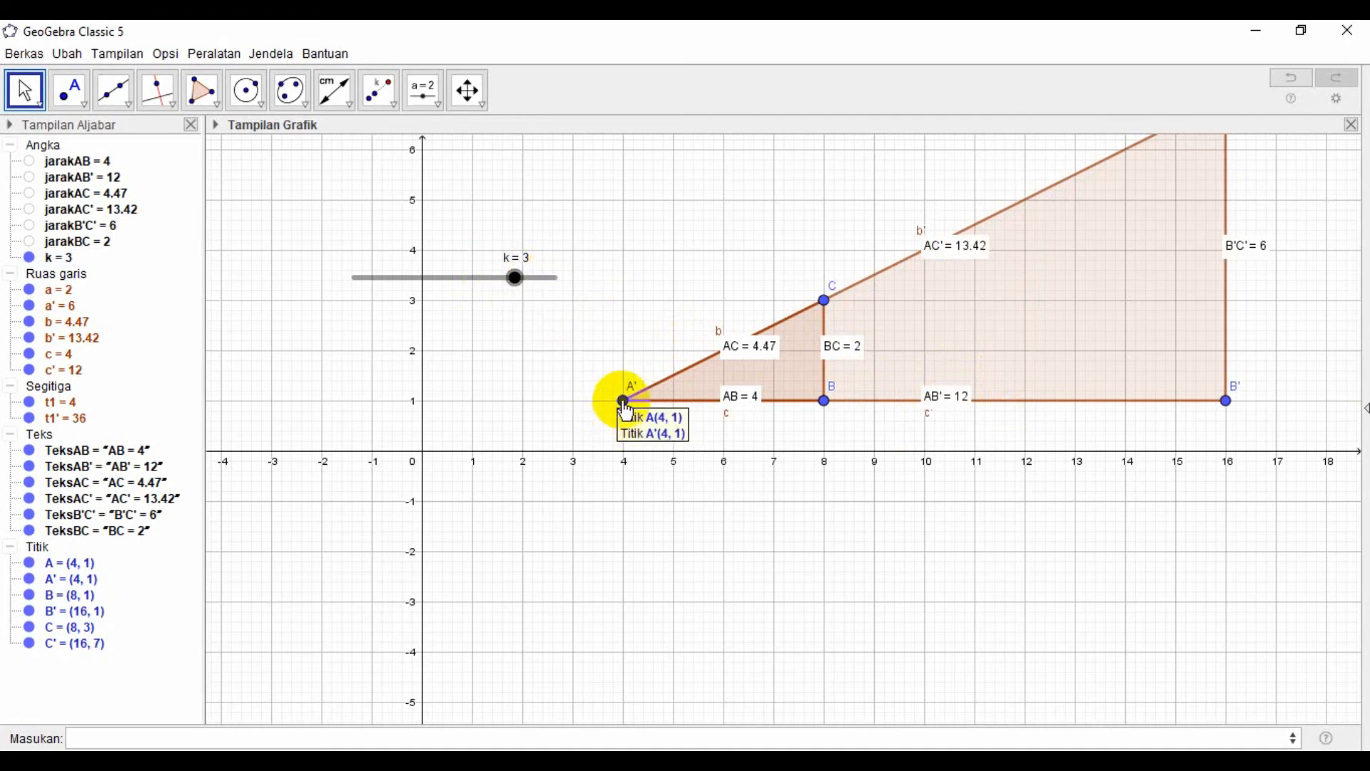
{"action": "left_click_drag", "start_coordinate": [515, 276], "coordinate": [485, 290]}
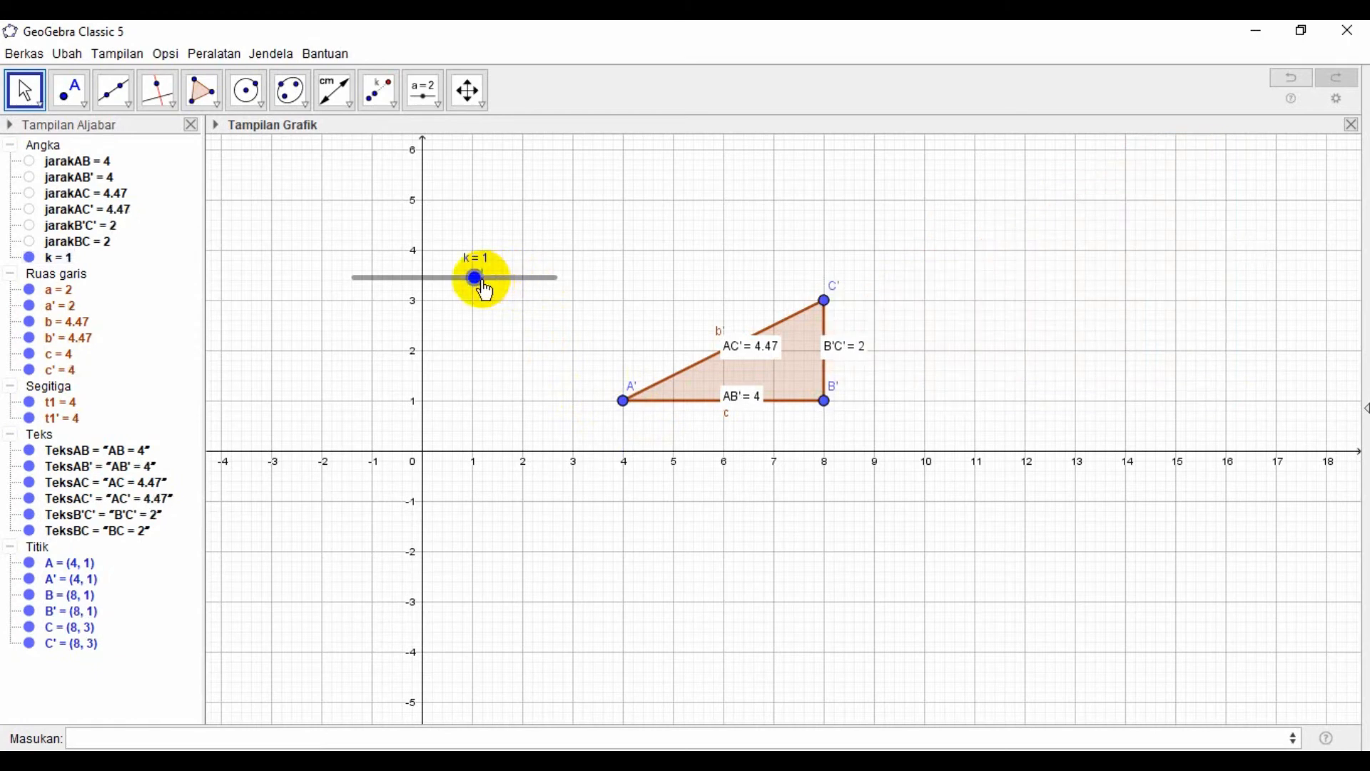
Set the slider k to 0, -1, -2 and -5 to examine the dilation with zero and negative factors
{"action": "left_click", "coordinate": [482, 291]}
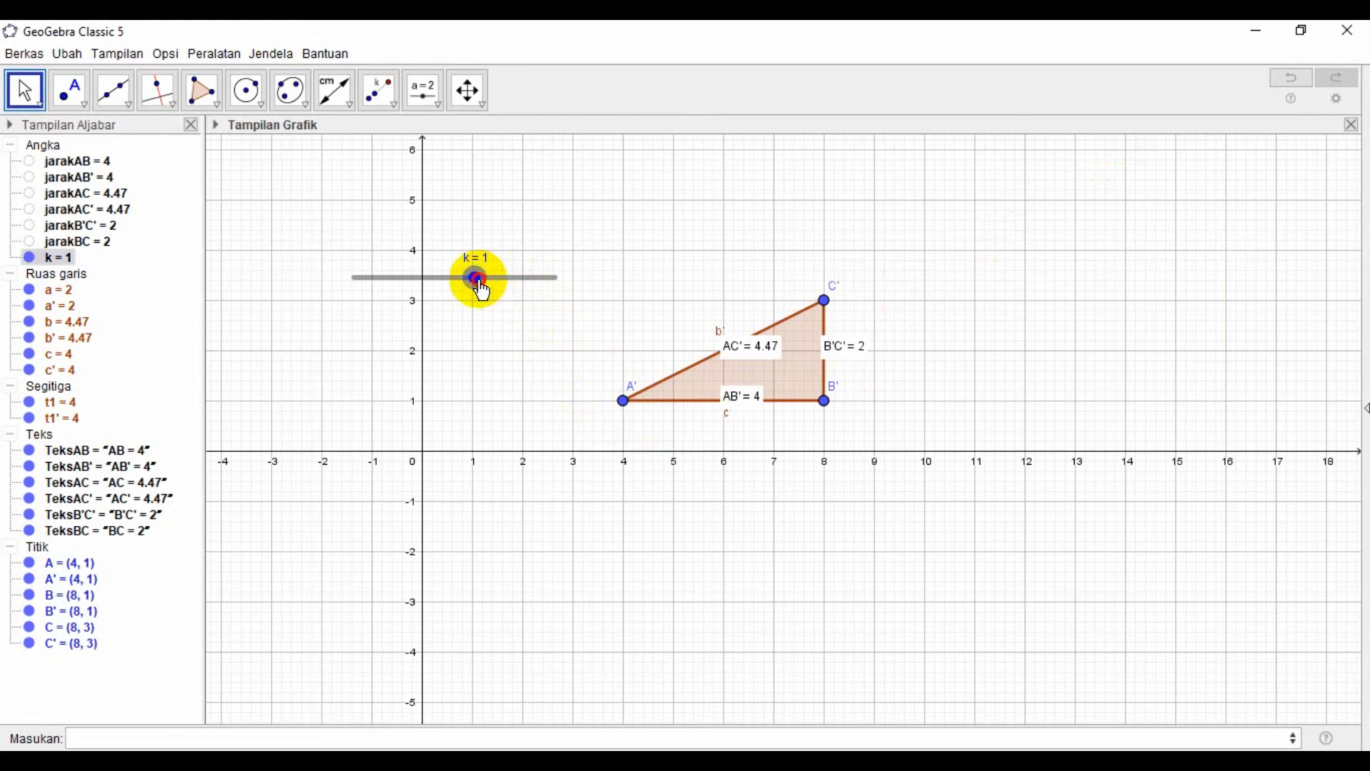
{"action": "left_click_drag", "start_coordinate": [483, 290], "coordinate": [466, 289]}
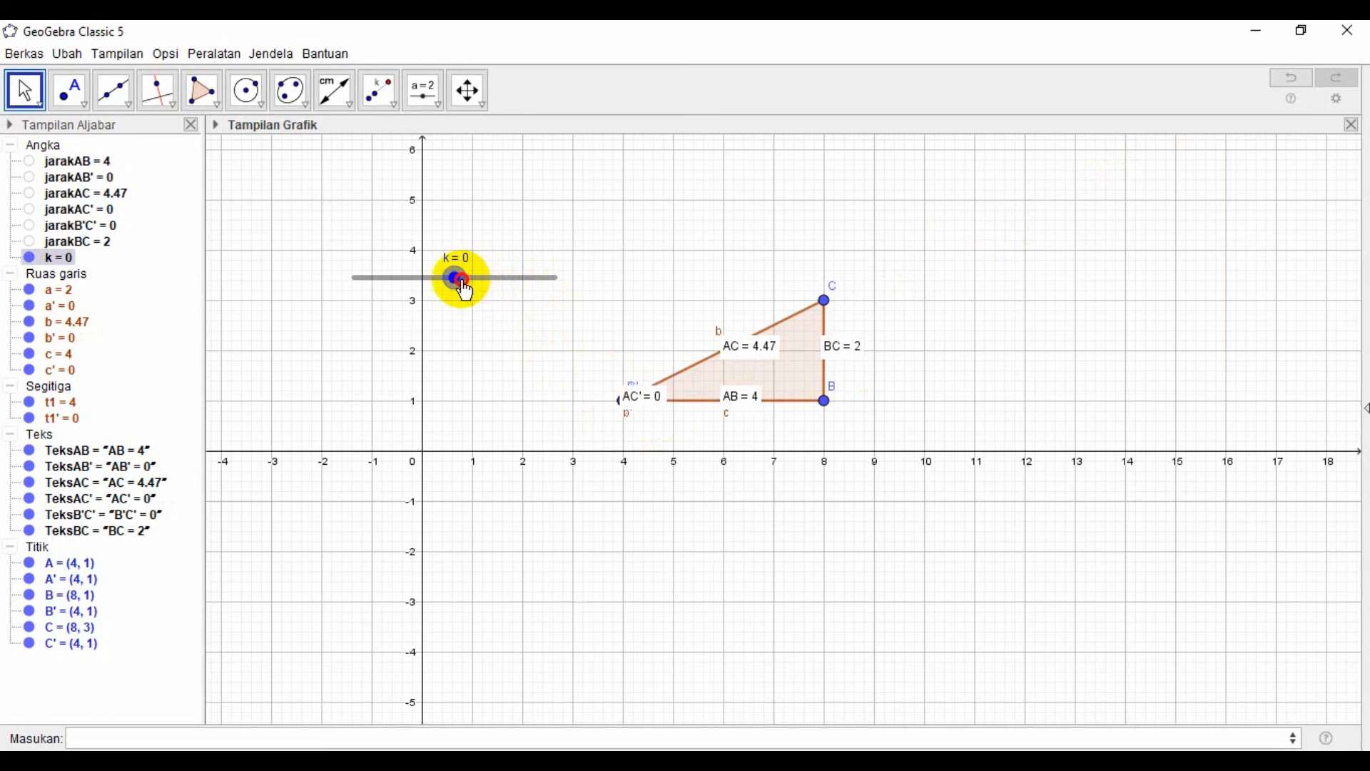
{"action": "left_click_drag", "start_coordinate": [464, 290], "coordinate": [435, 295]}
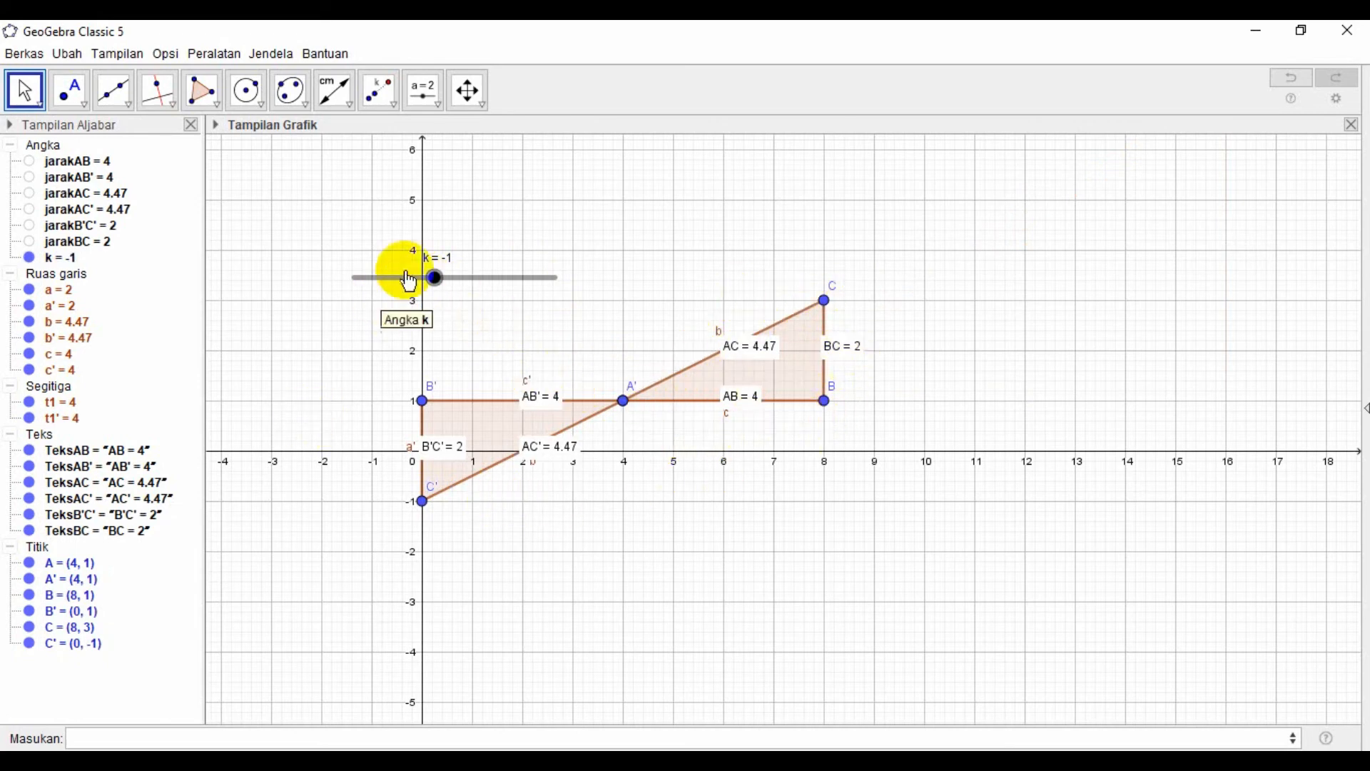
{"action": "left_click_drag", "start_coordinate": [432, 278], "coordinate": [416, 281]}
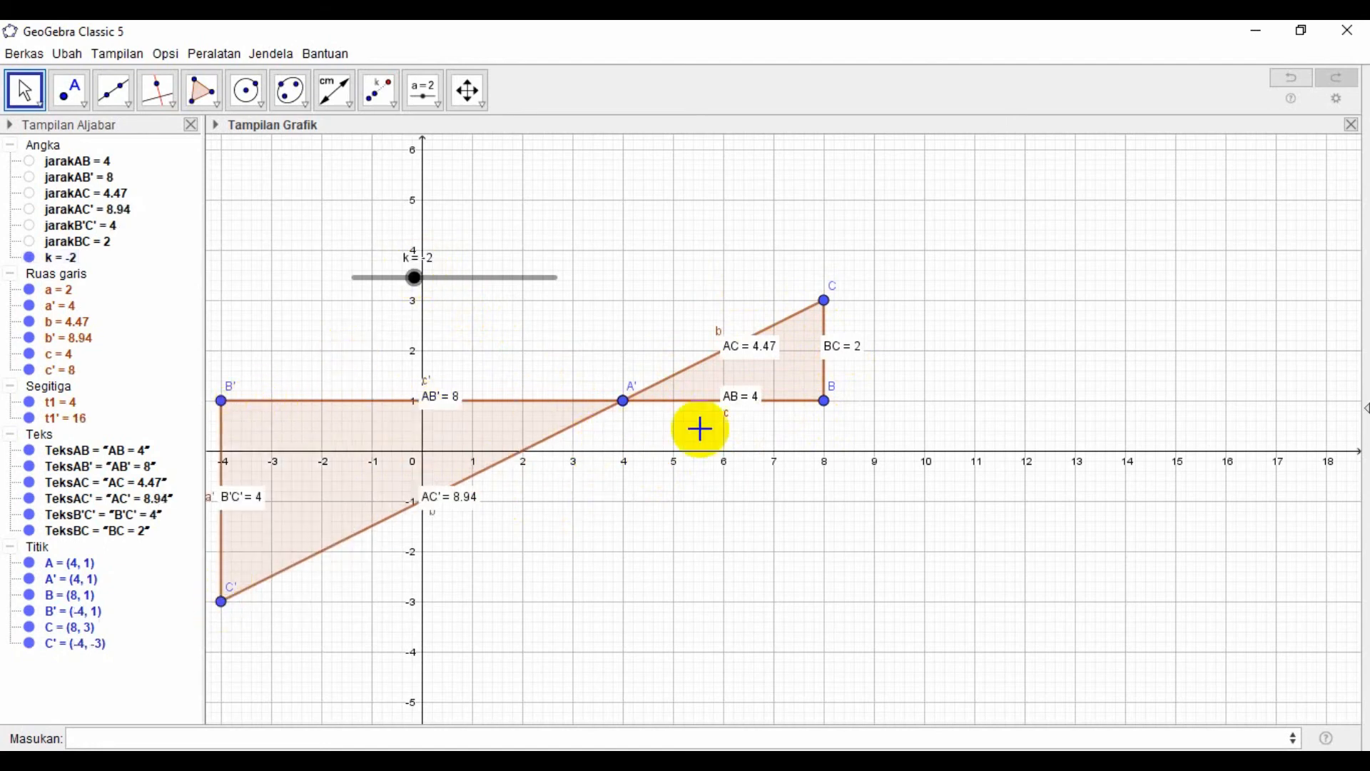
{"action": "left_click_drag", "start_coordinate": [414, 277], "coordinate": [355, 303]}
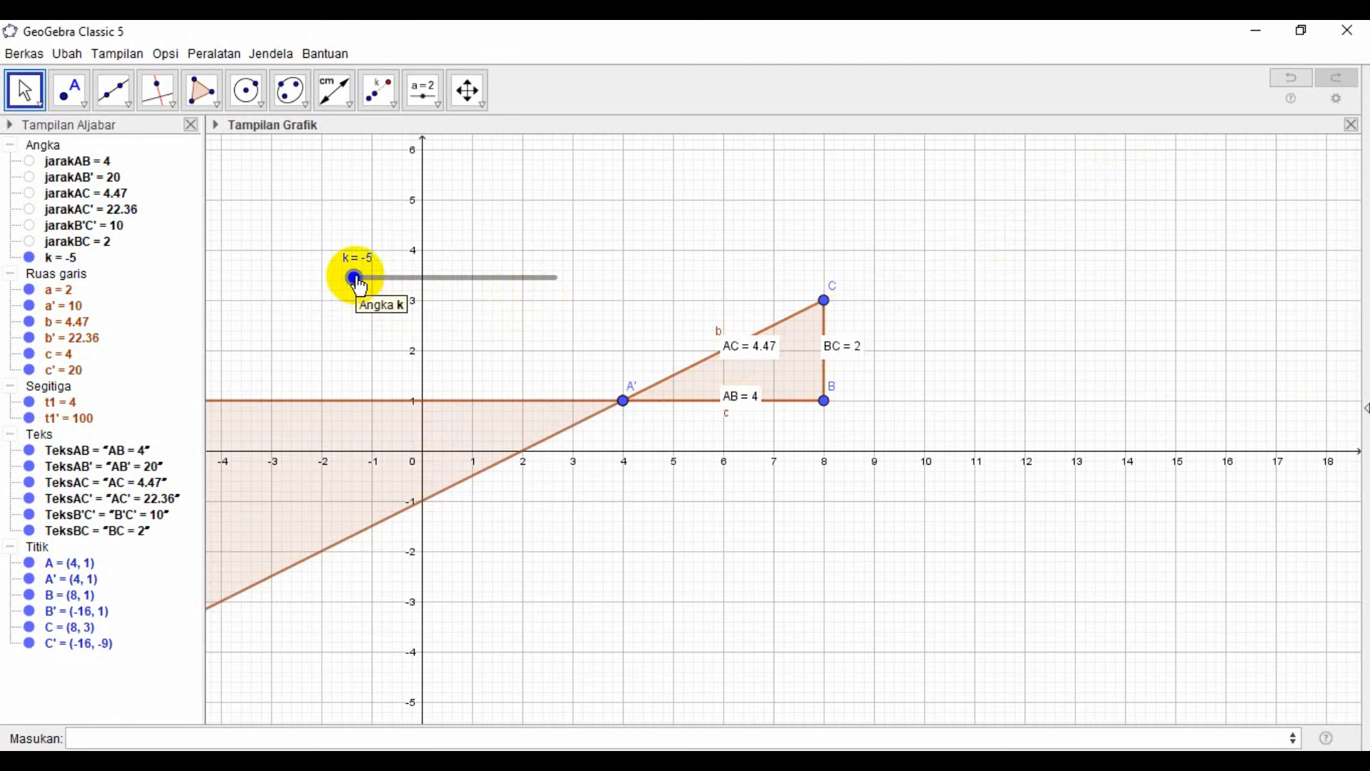
Set the interval of the slider k to a minimum of -10 and a maximum of 10
{"action": "right_click", "coordinate": [355, 278]}
{"action": "left_click", "coordinate": [427, 491]}
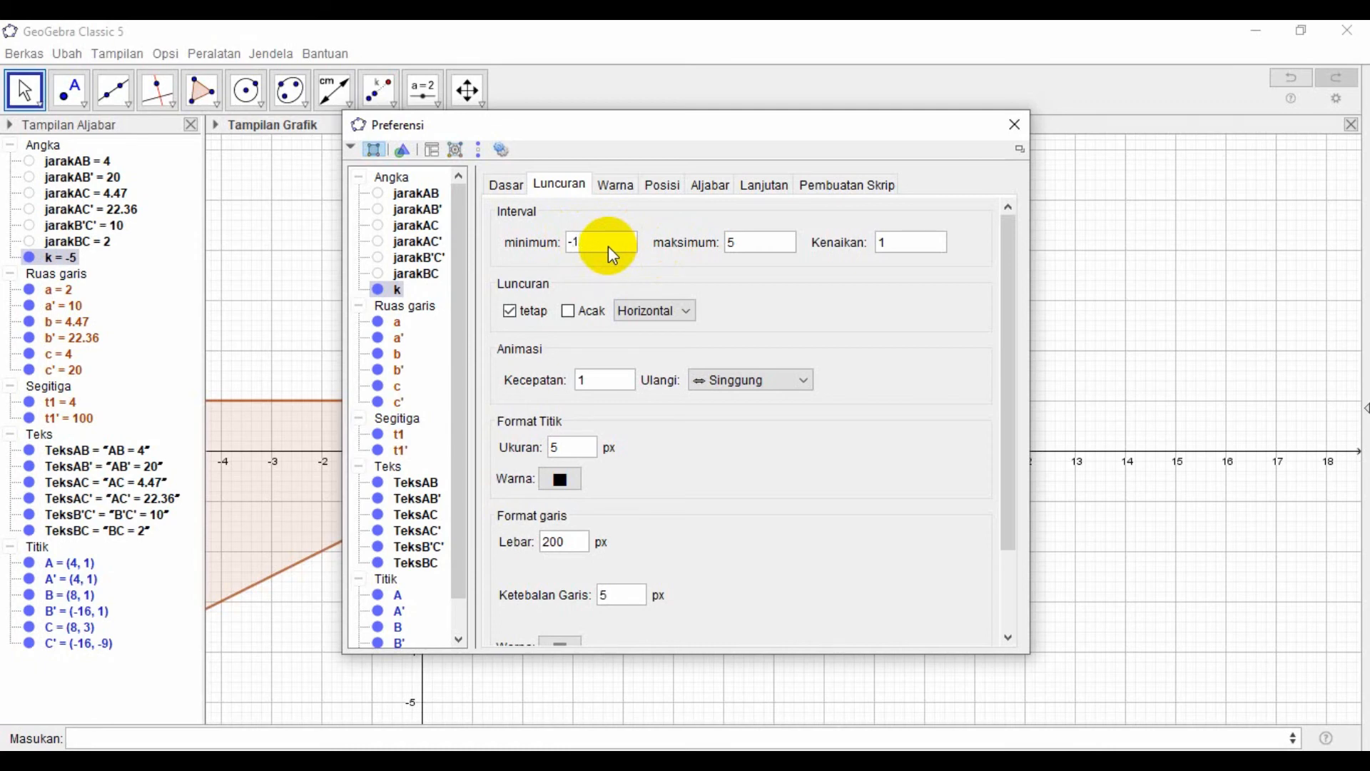
{"action": "type", "text": "0"}
{"action": "left_click", "coordinate": [740, 246]}
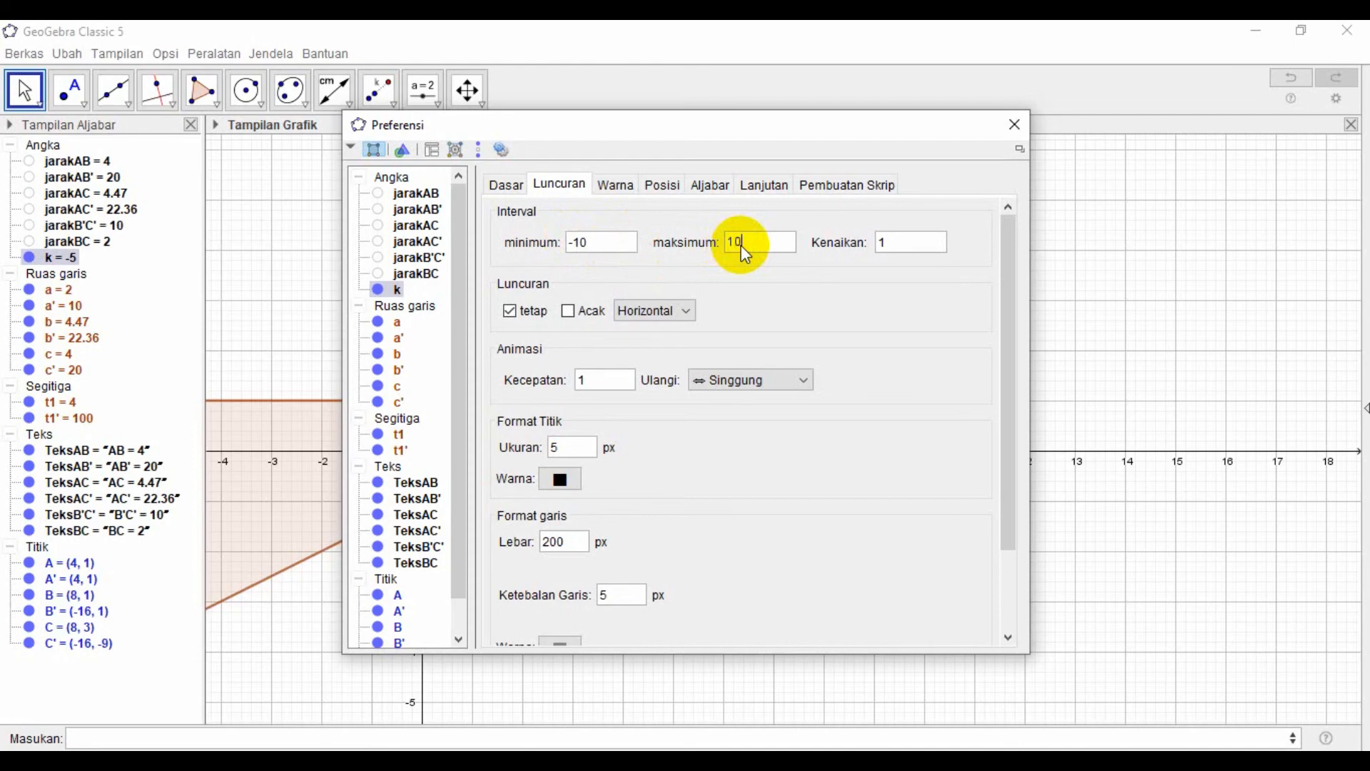
{"action": "left_click", "coordinate": [1012, 126]}
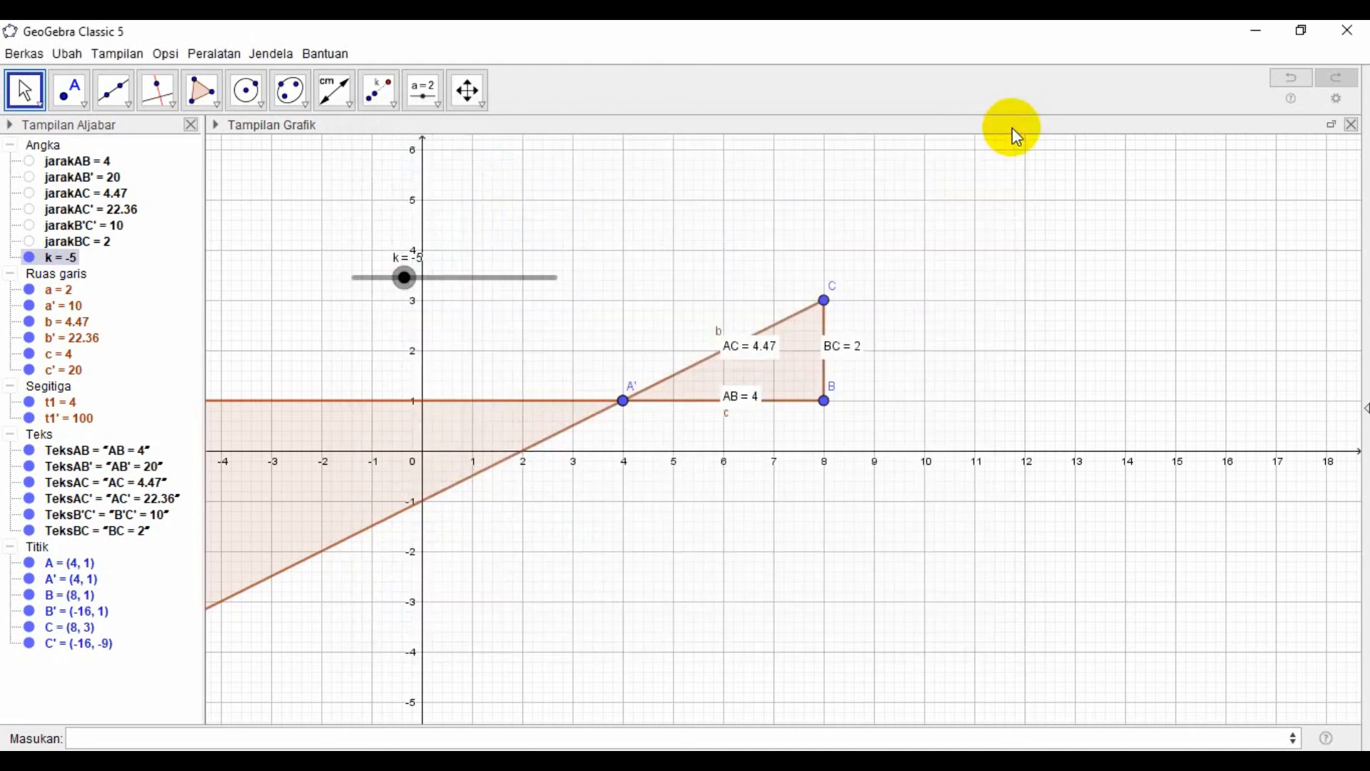
{"action": "left_click", "coordinate": [26, 91]}
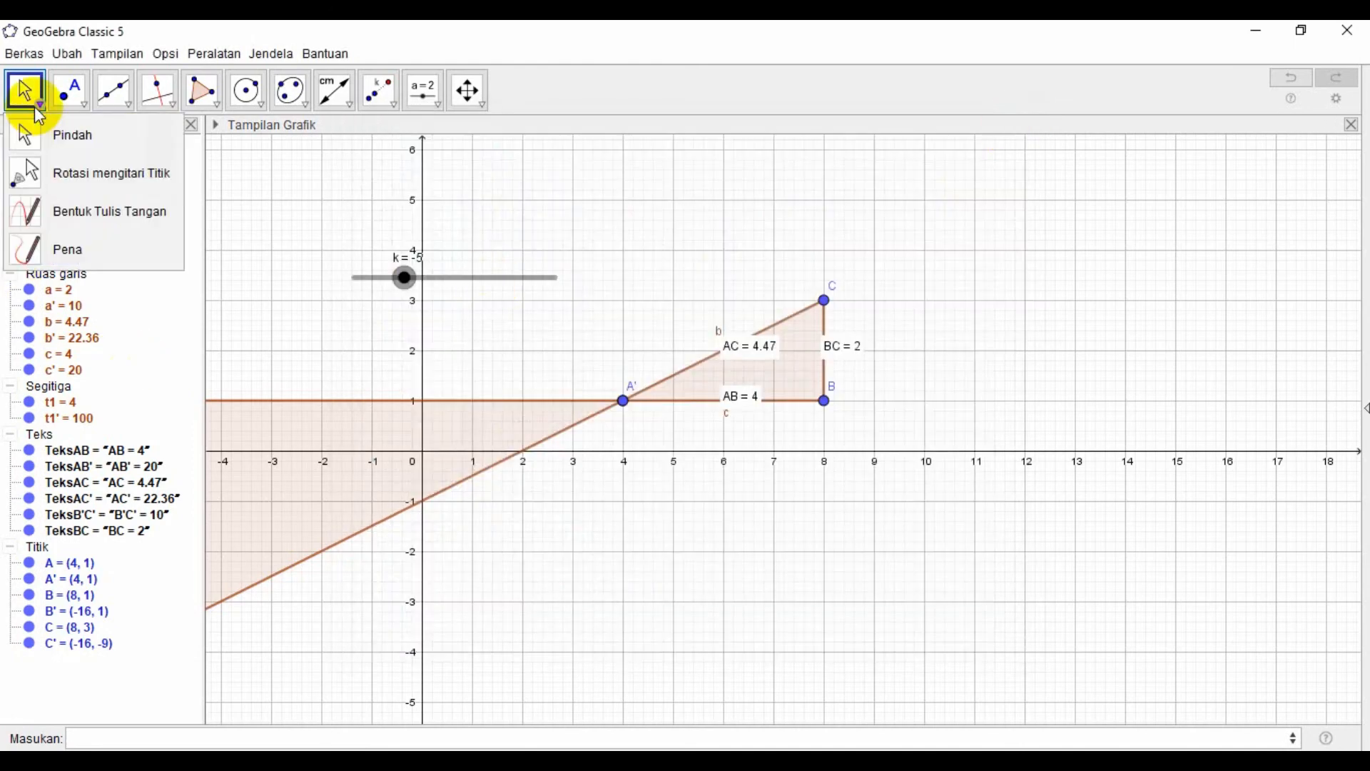
Review the minimum and maximum interval settings in the properties of the slider k and close them
{"action": "left_click", "coordinate": [43, 132]}
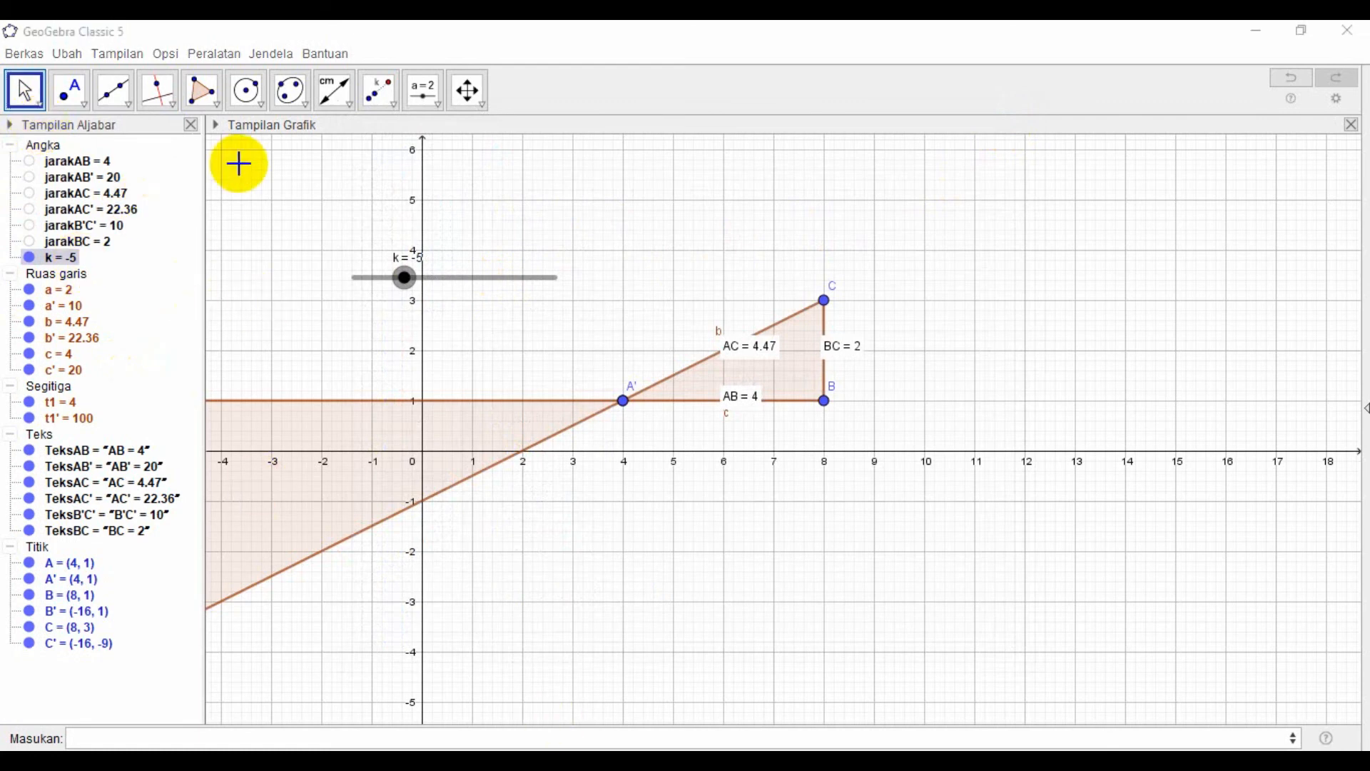
{"action": "right_click", "coordinate": [404, 281]}
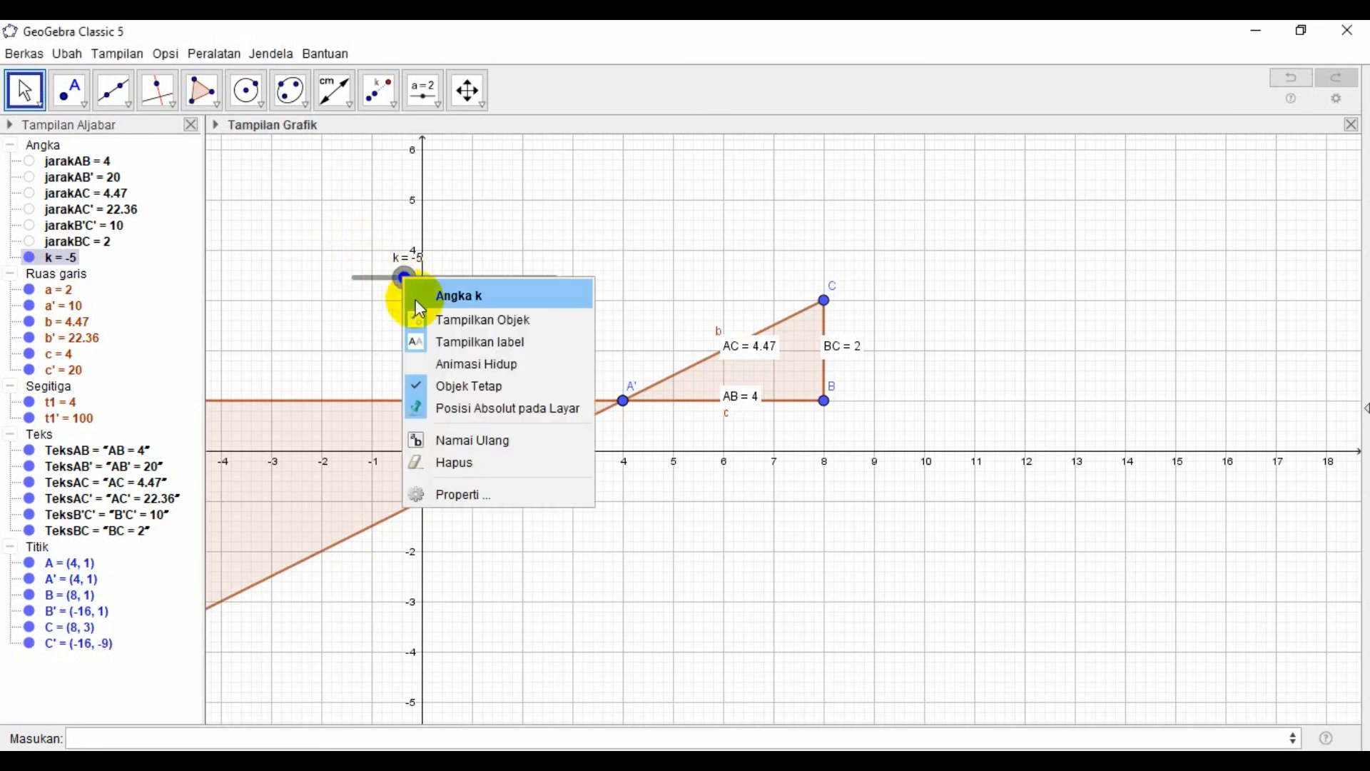
{"action": "left_click", "coordinate": [483, 499]}
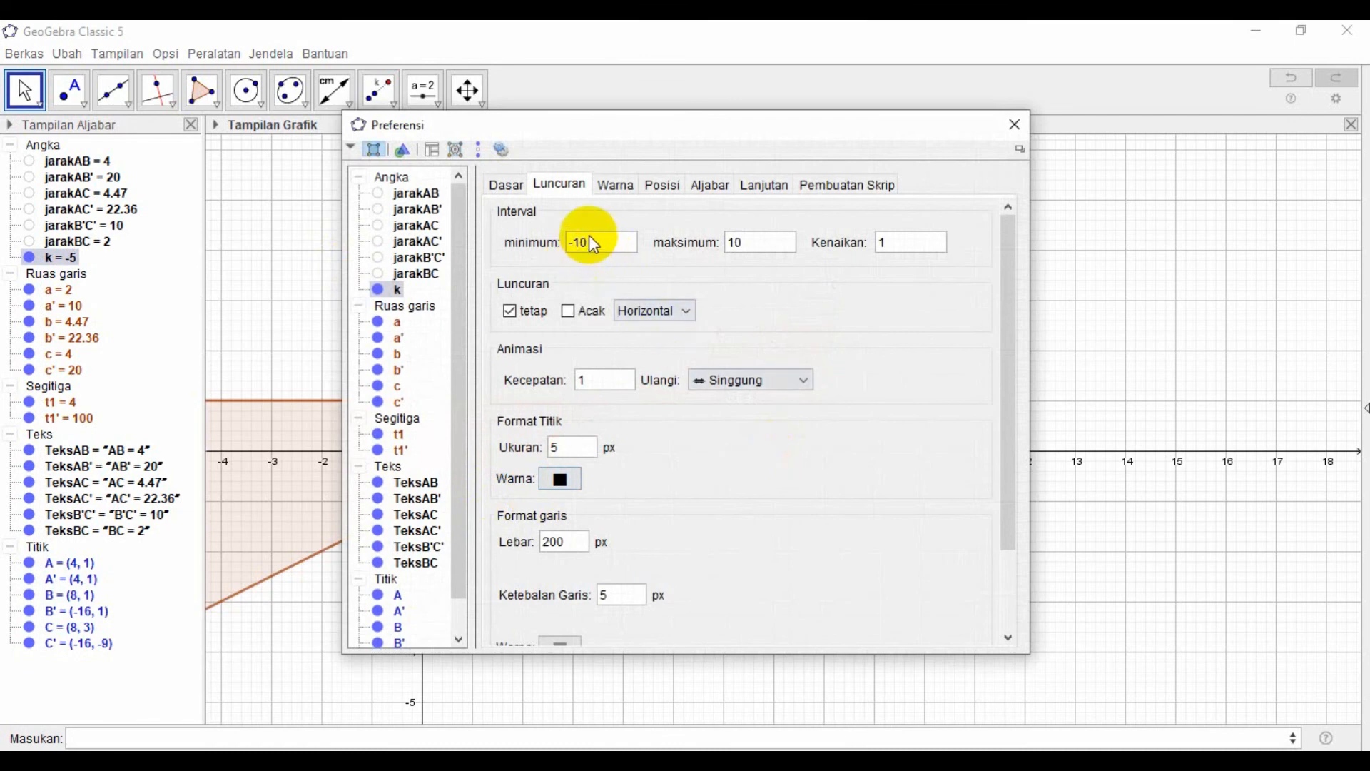
{"action": "left_click_drag", "start_coordinate": [606, 244], "coordinate": [564, 249]}
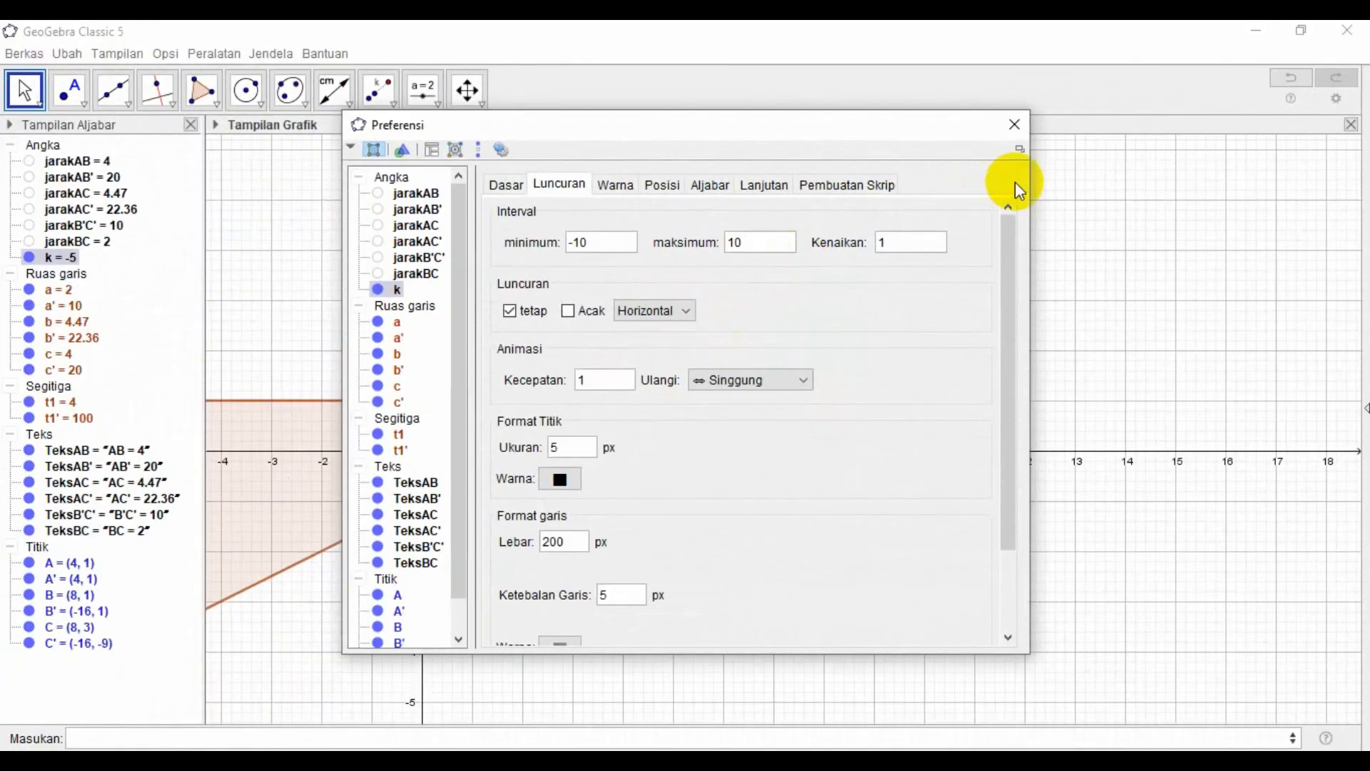
{"action": "left_click", "coordinate": [1014, 125]}
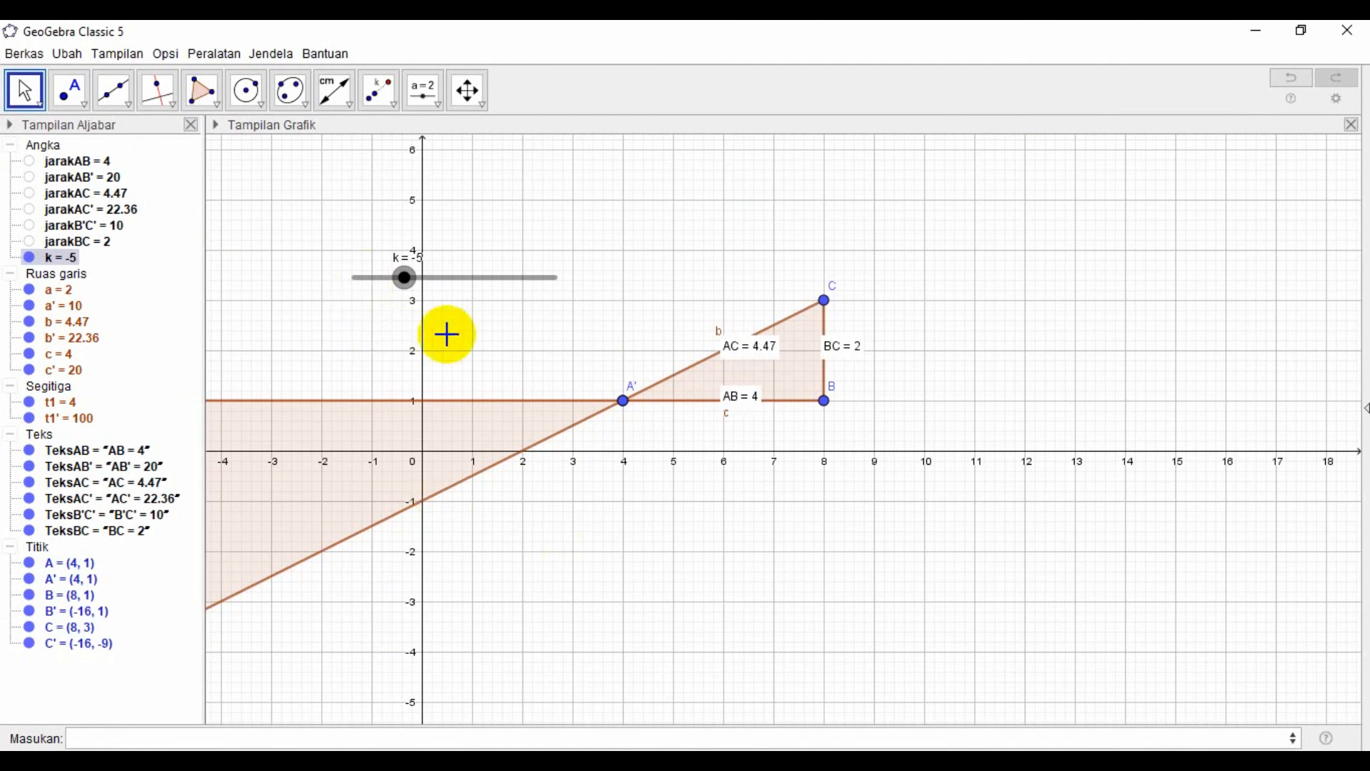
Hide the Algebra view and set the slider k to -3 to show the dilated triangle in the graphics view
{"action": "left_click", "coordinate": [191, 124]}
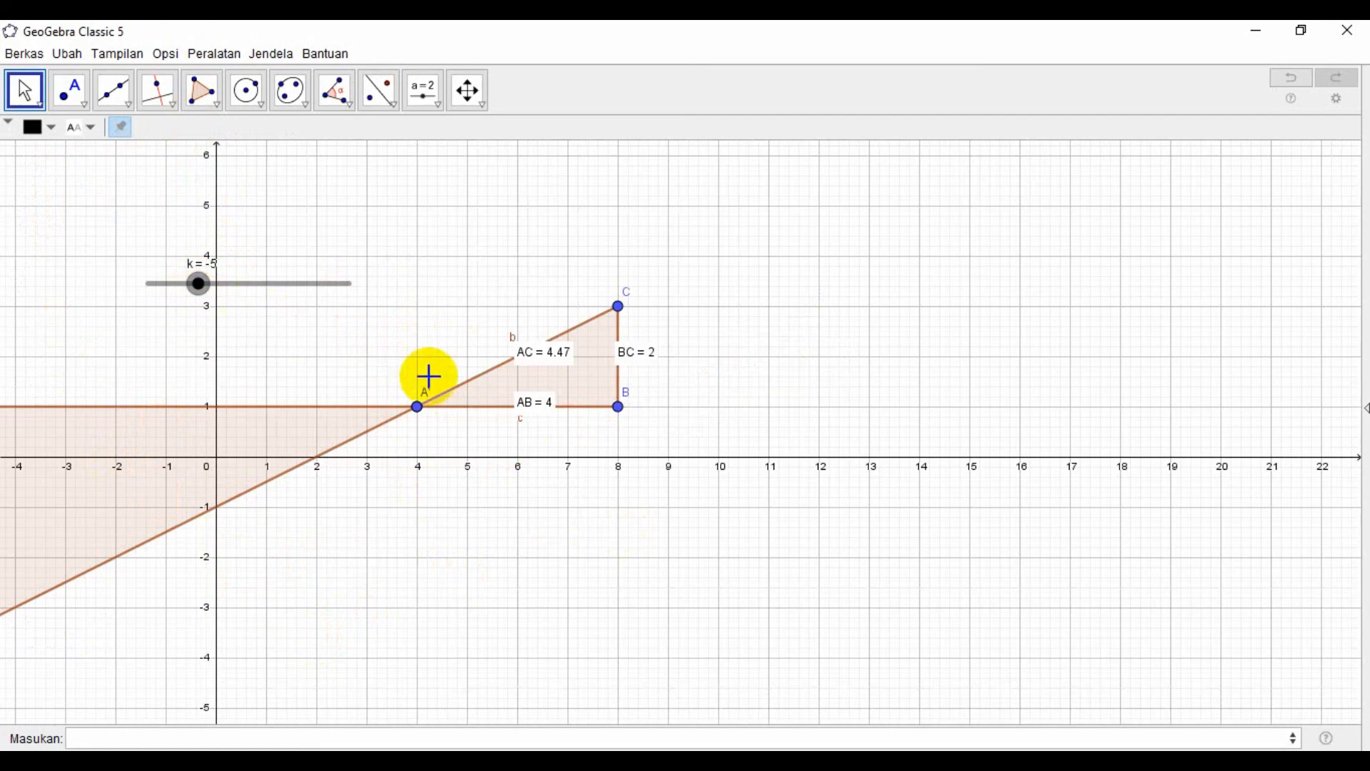
{"action": "left_click", "coordinate": [467, 90]}
{"action": "left_click_drag", "start_coordinate": [417, 359], "coordinate": [921, 346]}
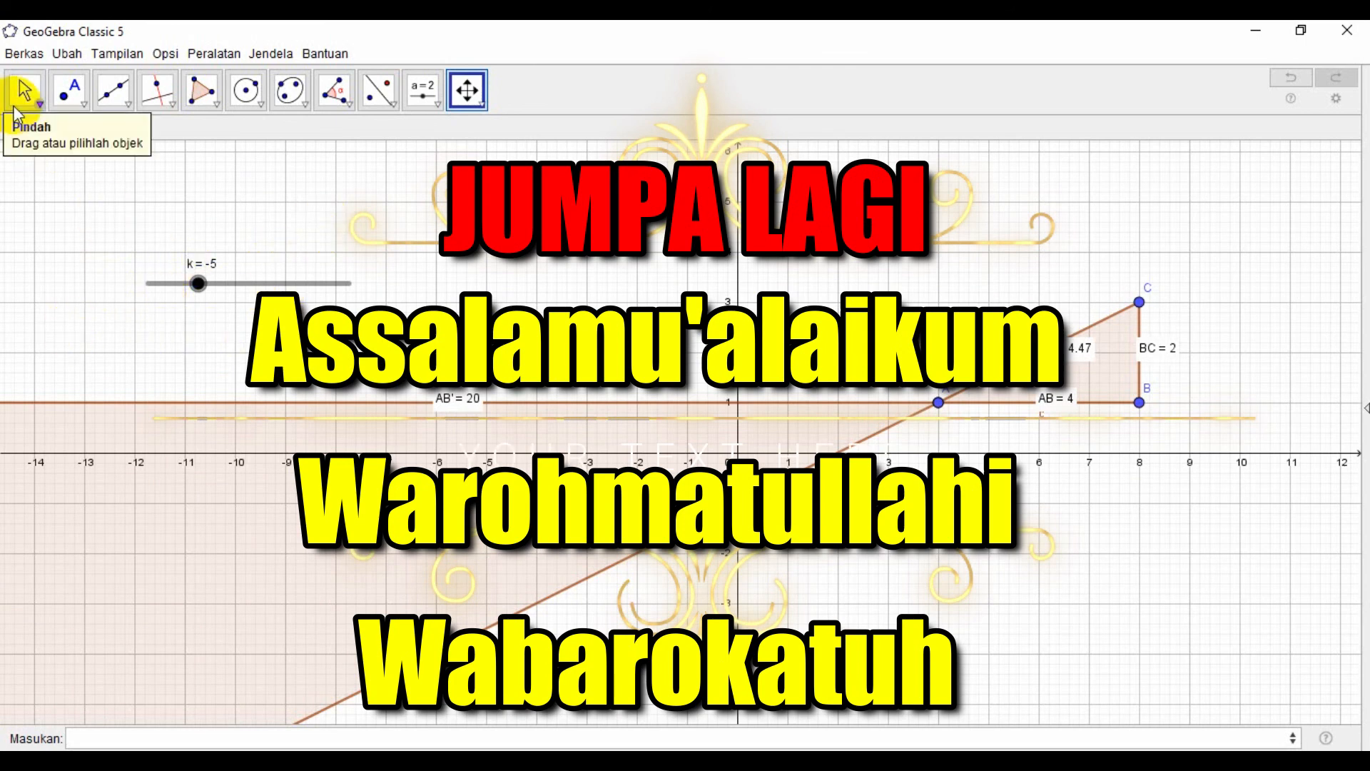
{"action": "left_click", "coordinate": [25, 90]}
{"action": "left_click_drag", "start_coordinate": [201, 284], "coordinate": [222, 302]}
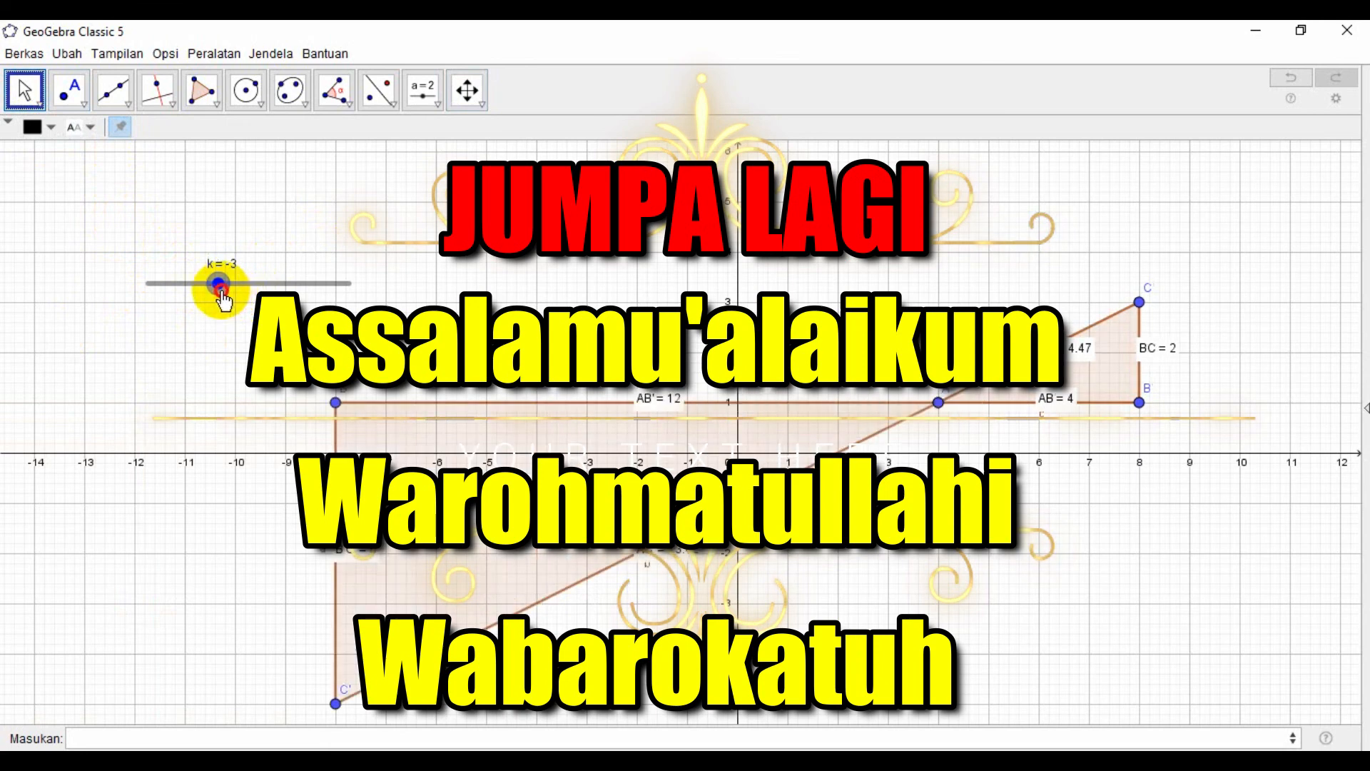